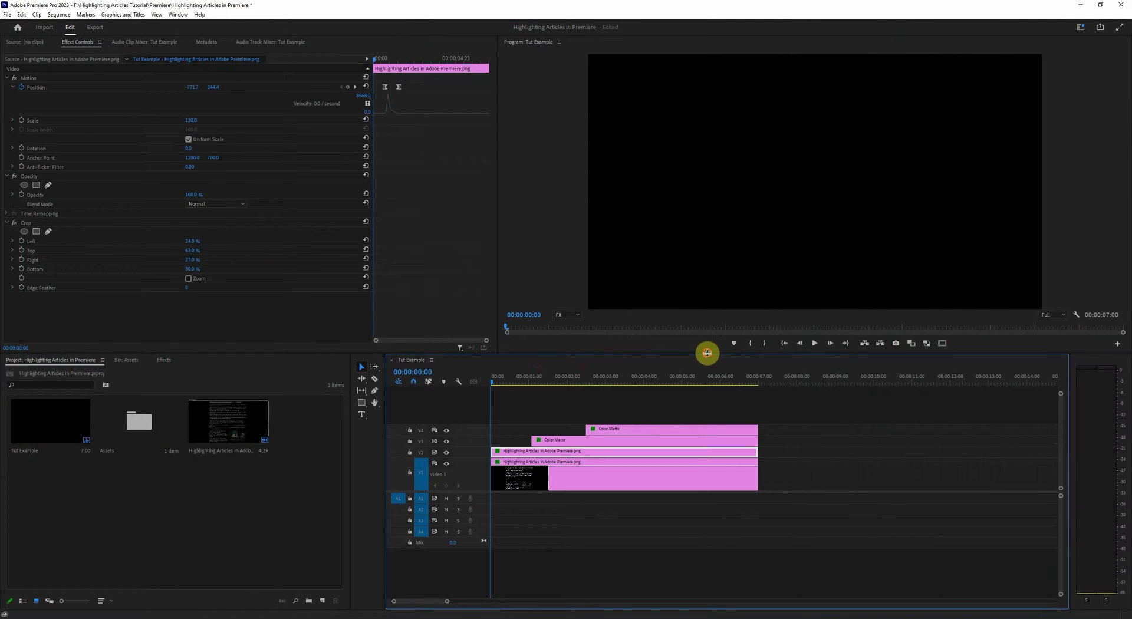
# Play the finished Tut Example sequence, then scrub to its green-highlighted sentence at 2:07
pyautogui.press('space')
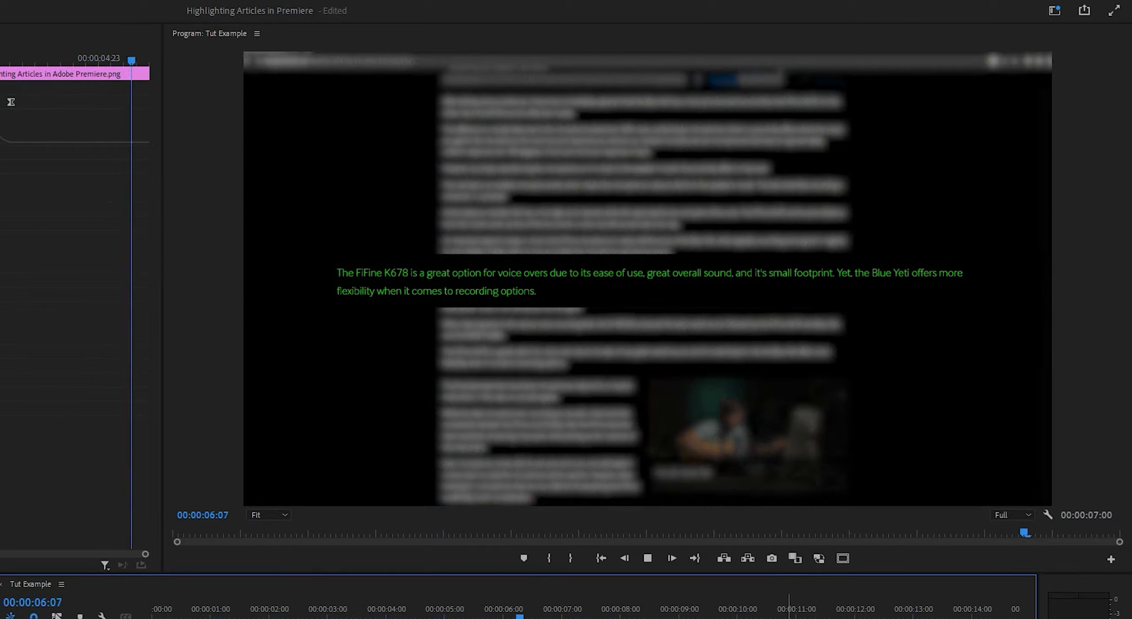
pyautogui.click(206, 614)
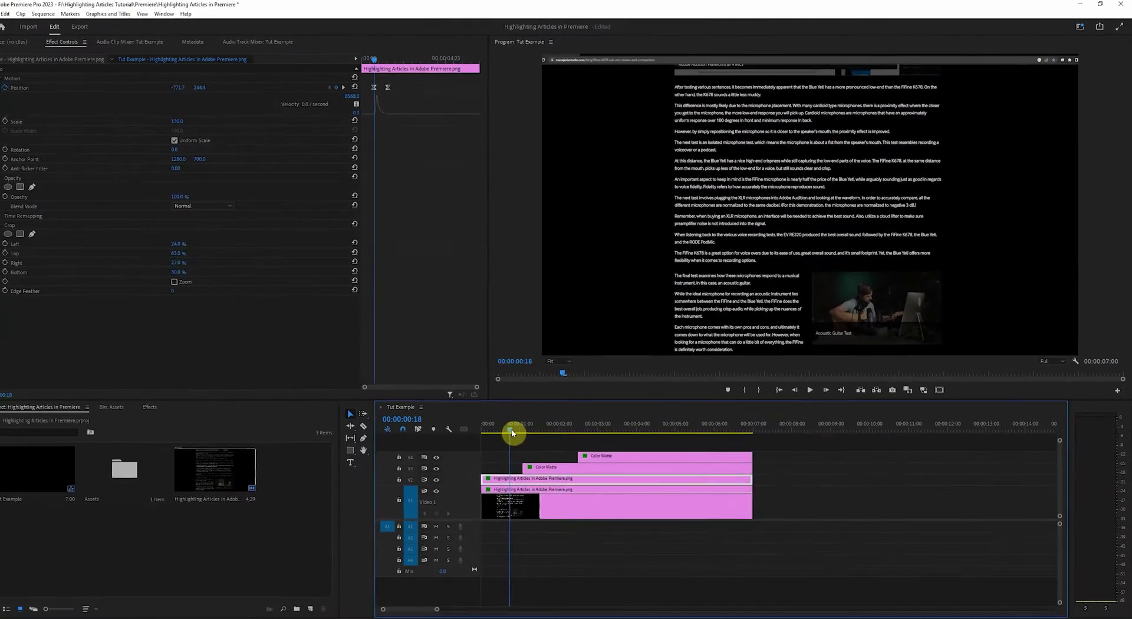
pyautogui.moveTo(512, 431); pyautogui.dragTo(573, 428)
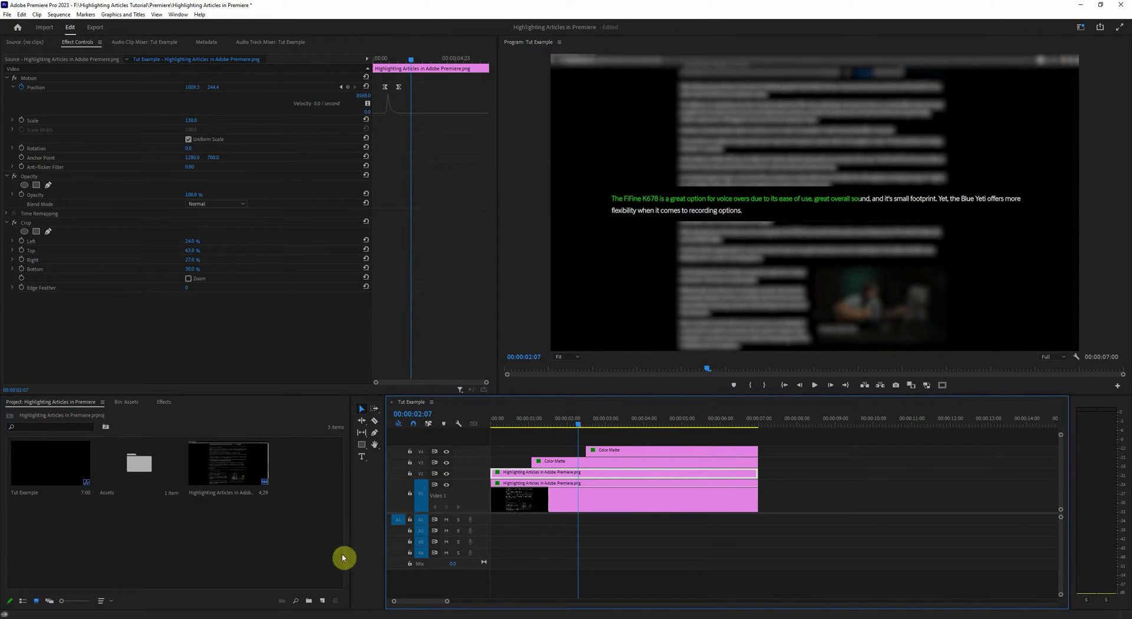
pyautogui.click(322, 601)
# Create a new sequence named 'Article Highlight' and place the article PNG at its start on V1
pyautogui.click(340, 513)
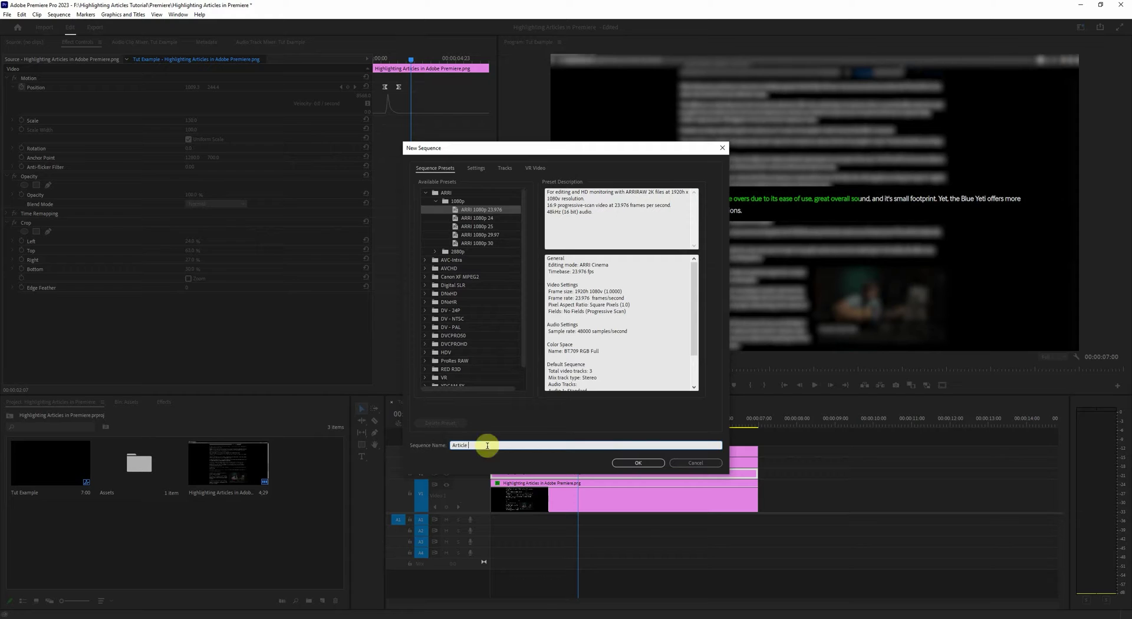
pyautogui.write('Article Highlight')
pyautogui.press('Return')
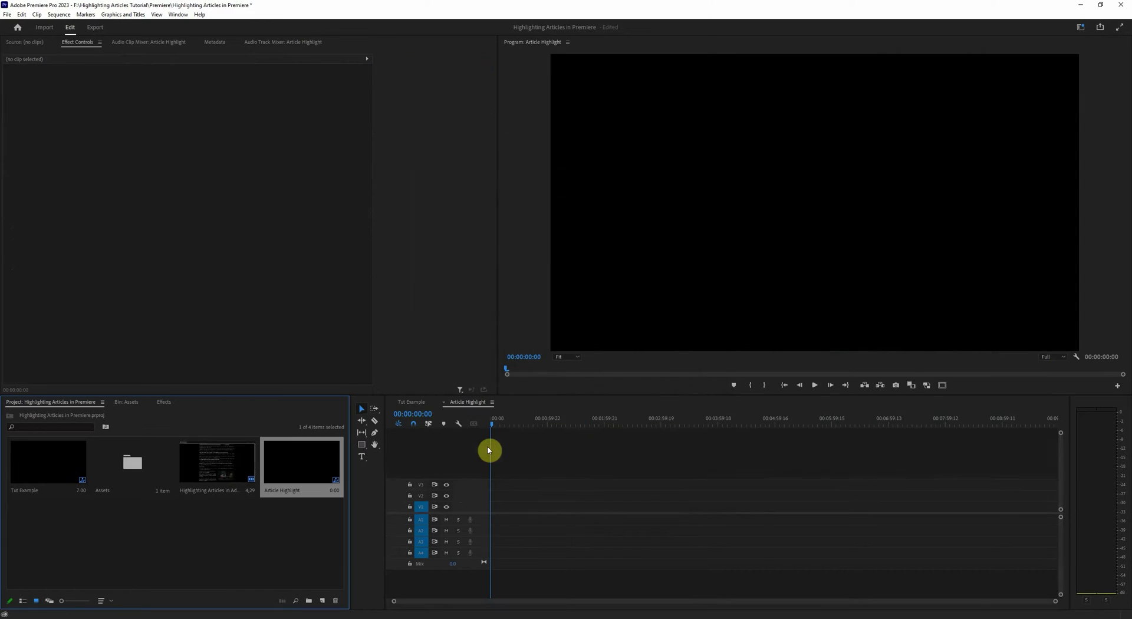
pyautogui.click(483, 508)
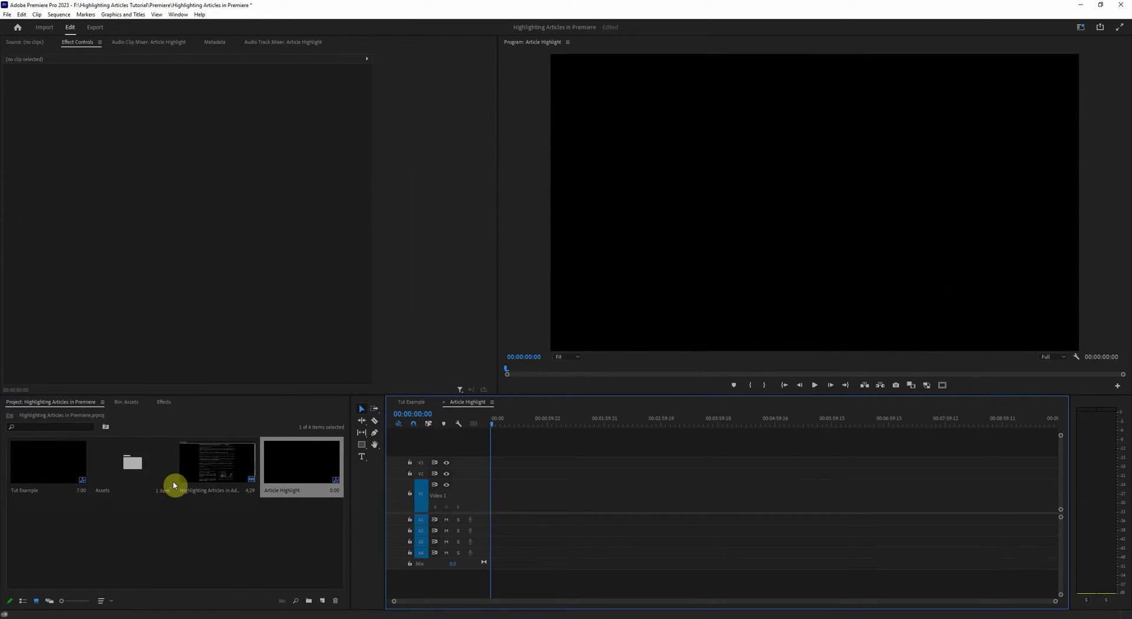
pyautogui.moveTo(205, 469); pyautogui.dragTo(495, 498)
# Set the article clip to frame size and give it a scale of 80
pyautogui.press('=')
pyautogui.press('=')
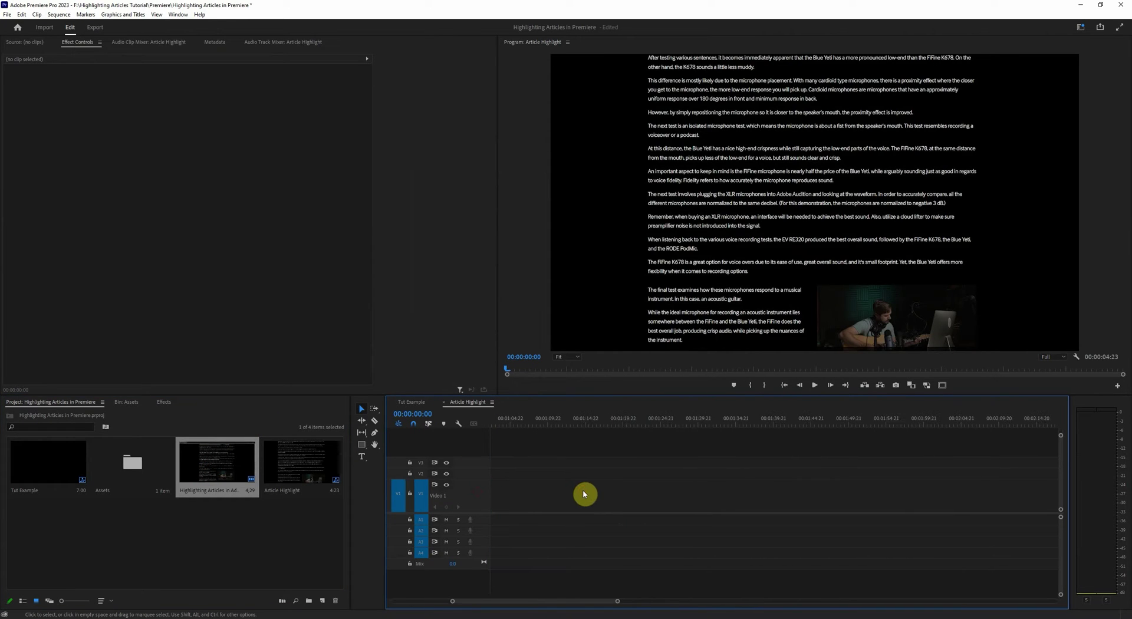
pyautogui.moveTo(613, 600); pyautogui.dragTo(559, 601)
pyautogui.press('=')
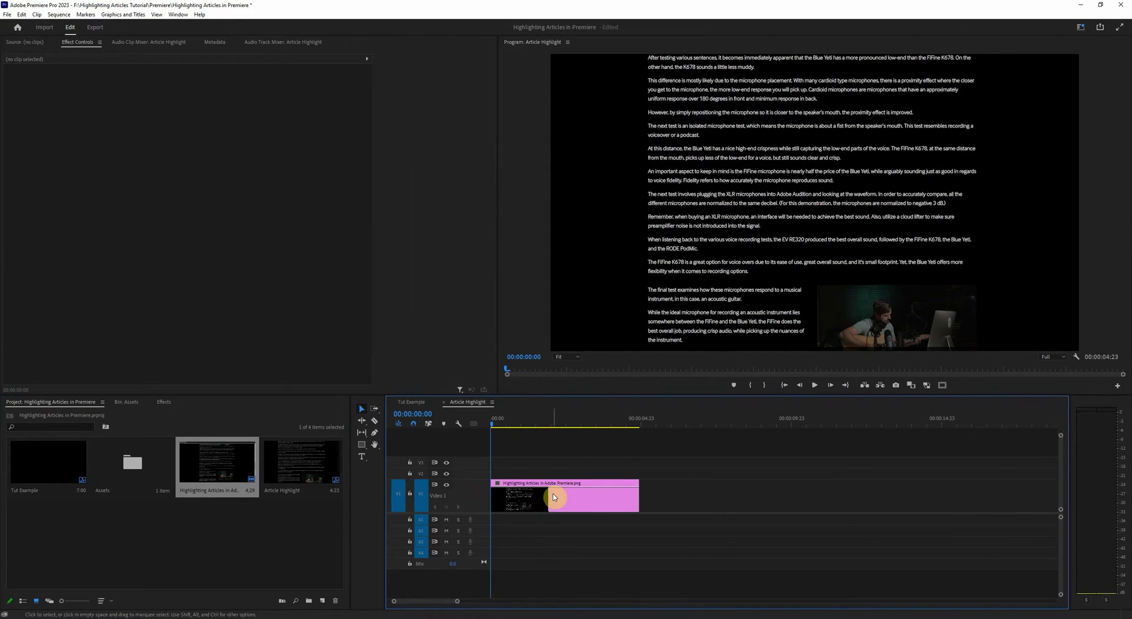
pyautogui.click(572, 498)
pyautogui.rightClick(537, 498)
pyautogui.click(578, 407)
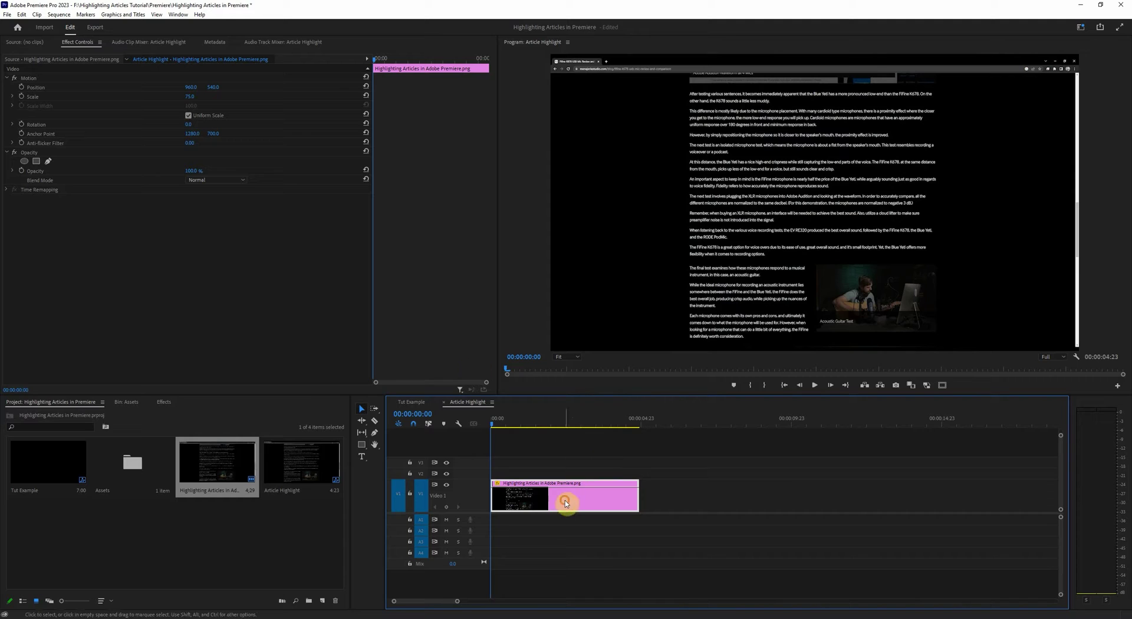
pyautogui.click(194, 96)
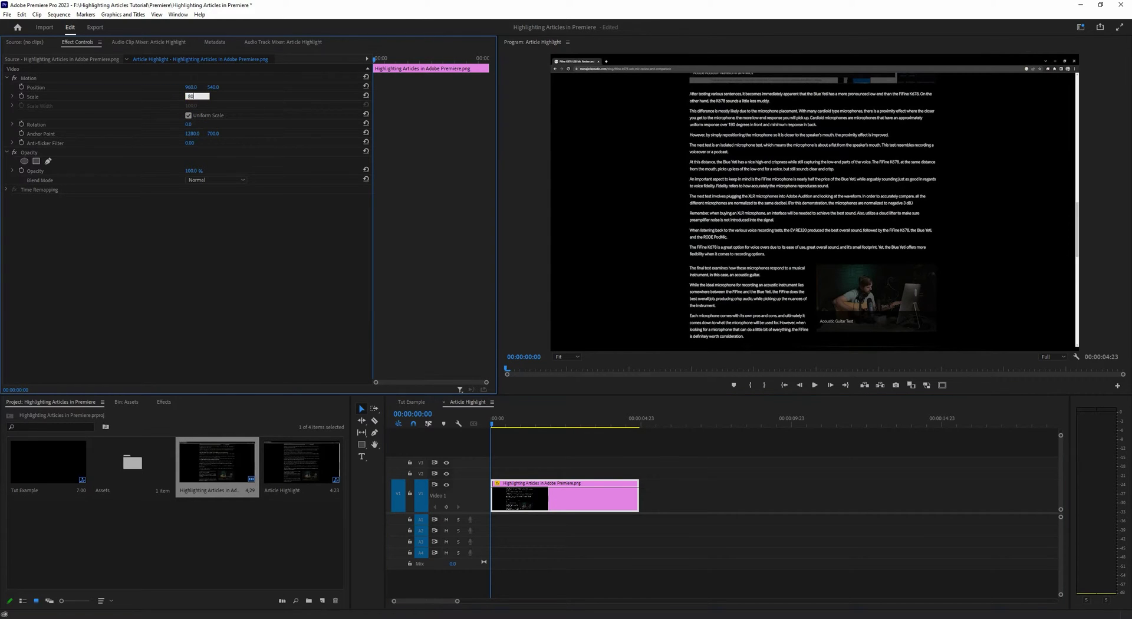
pyautogui.write('80')
pyautogui.press('Return')
pyautogui.click(197, 97)
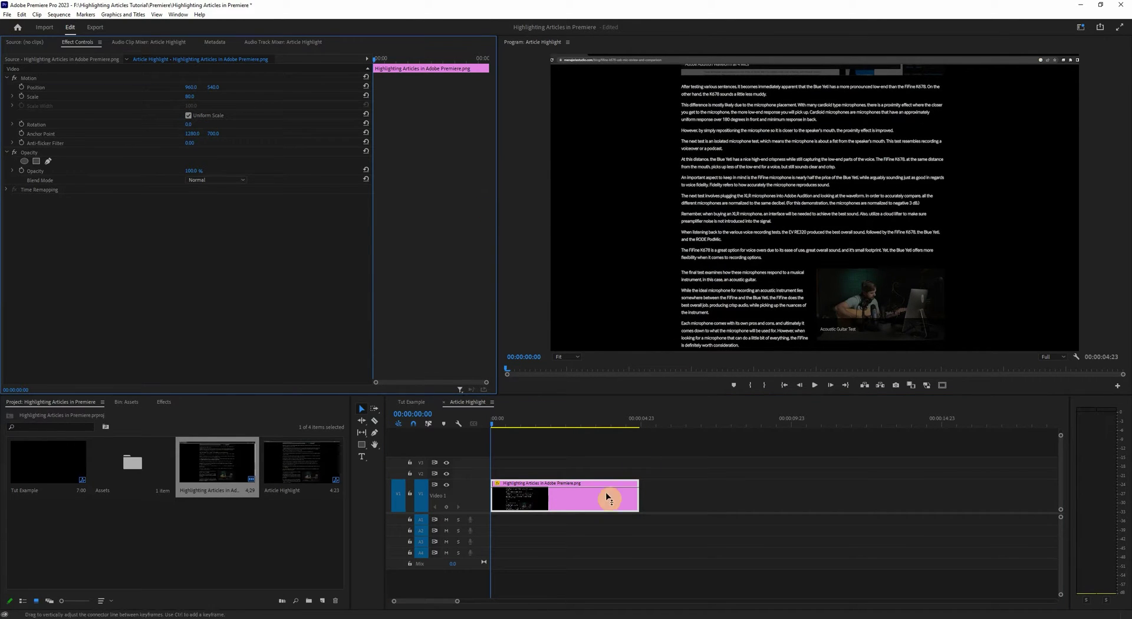
# Duplicate the article clip onto V2 and scale the copy to 130
pyautogui.click(528, 501)
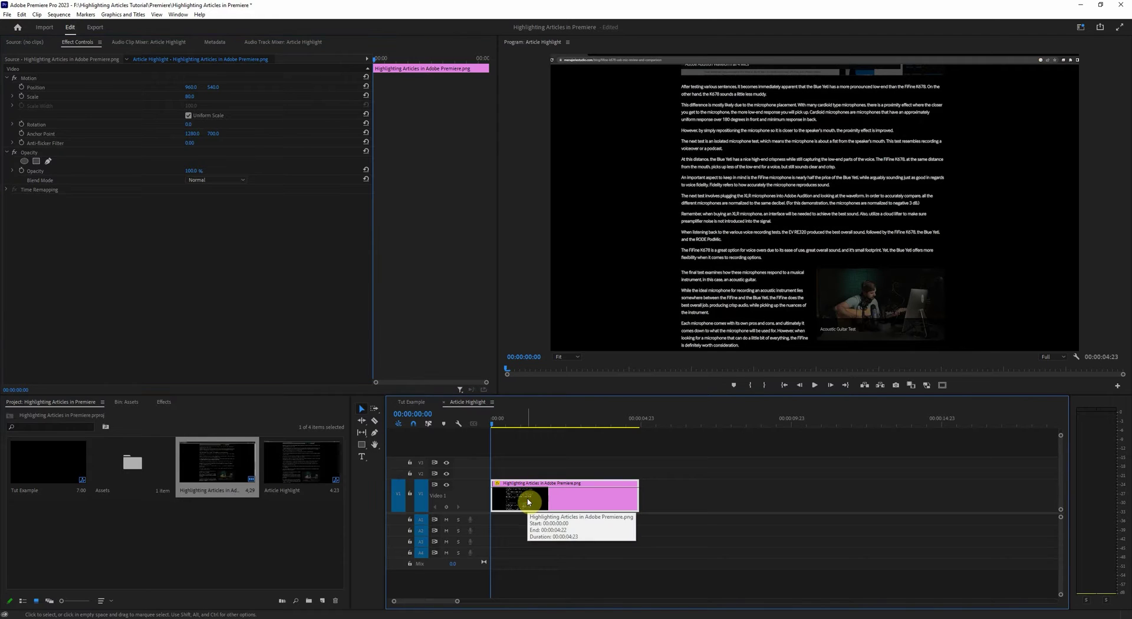
pyautogui.moveTo(528, 501); pyautogui.dragTo(511, 476)
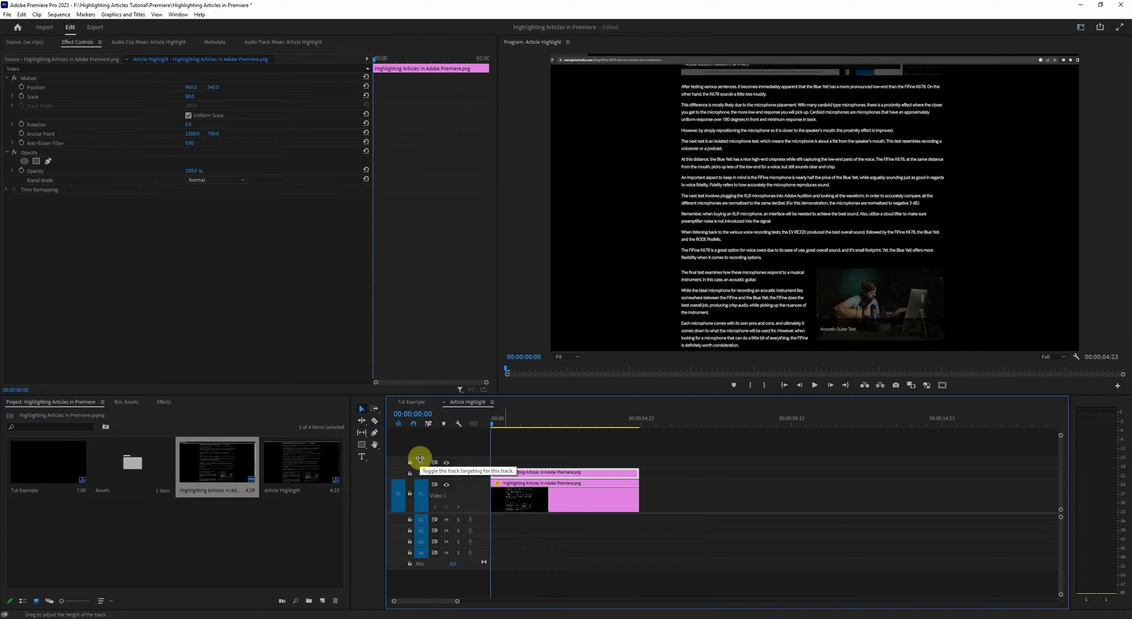
pyautogui.click(189, 96)
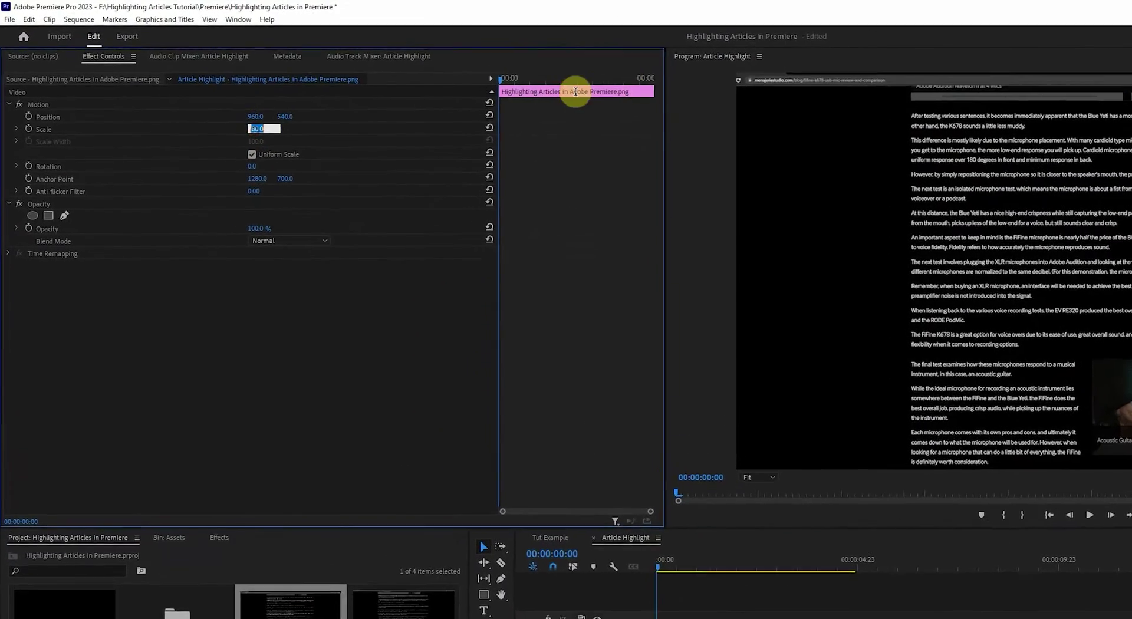
pyautogui.write('130')
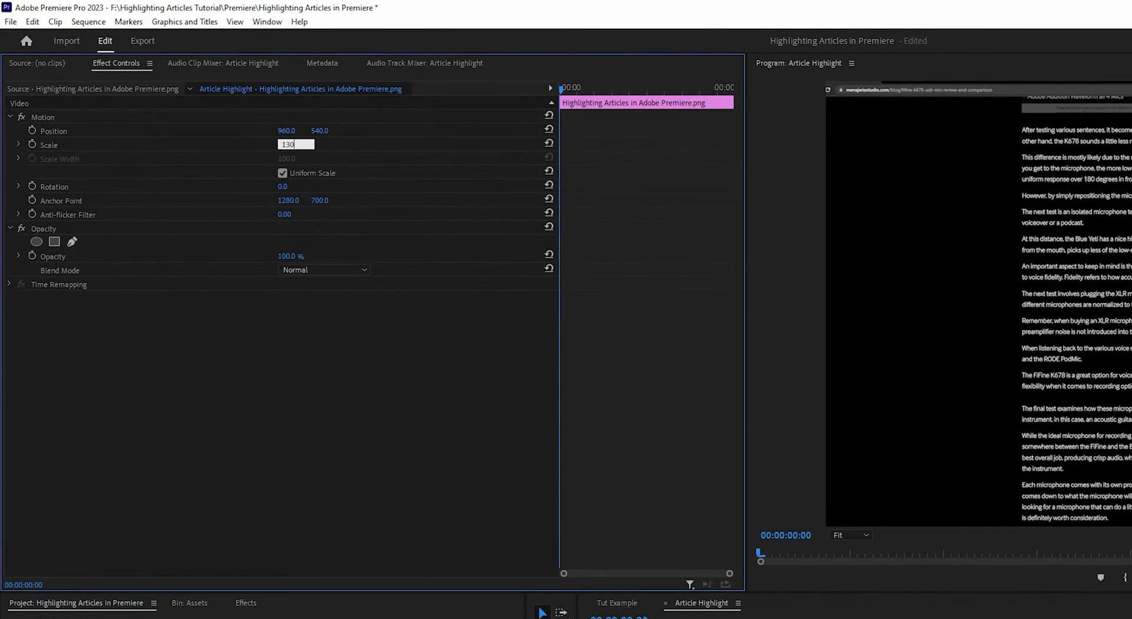
pyautogui.press('Return')
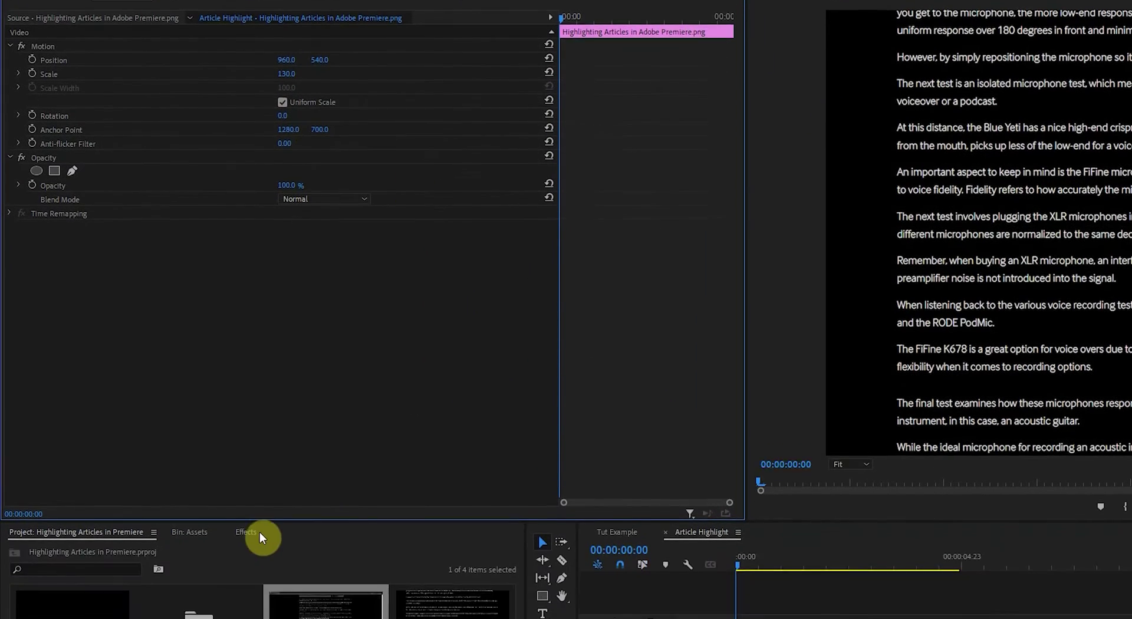
# Apply Crop to the top copy with Left 24, Top 63, Right 27, Bottom 30
pyautogui.click(260, 531)
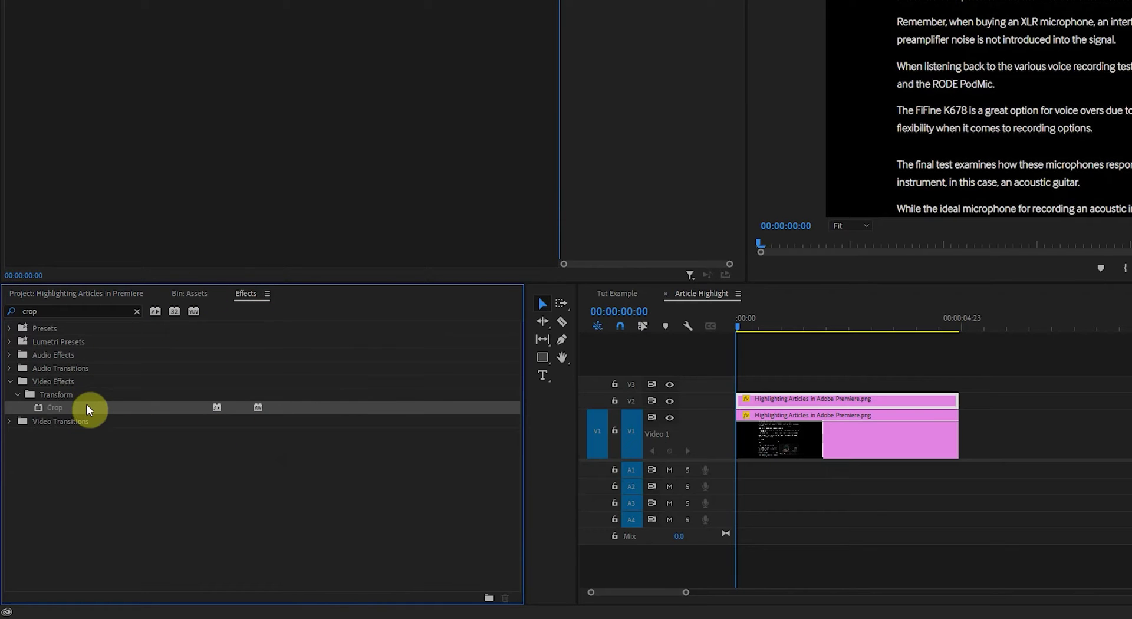
pyautogui.moveTo(57, 416); pyautogui.dragTo(800, 400)
pyautogui.click(290, 244)
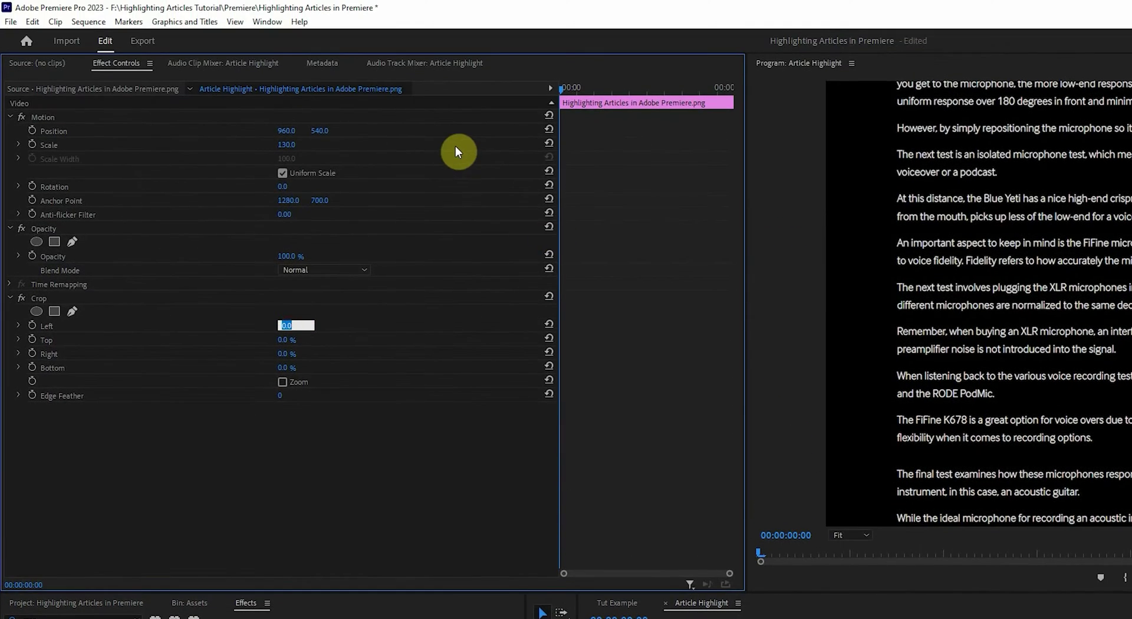
pyautogui.write('24')
pyautogui.click(287, 340)
pyautogui.write('63')
pyautogui.click(296, 353)
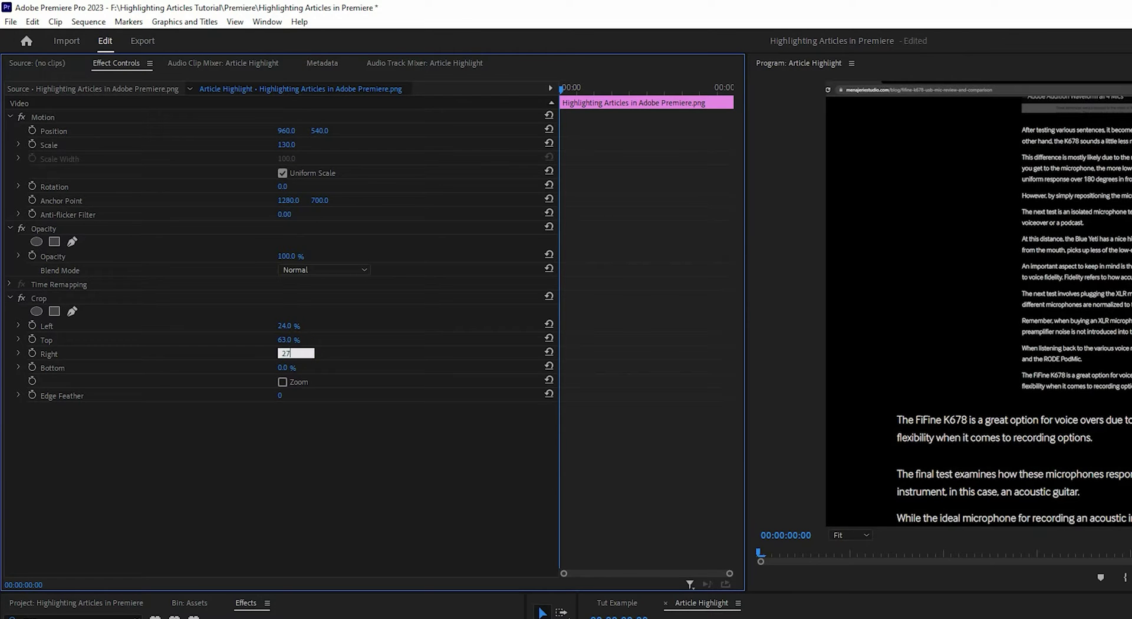
pyautogui.click(296, 366)
pyautogui.write('30')
pyautogui.press('Return')
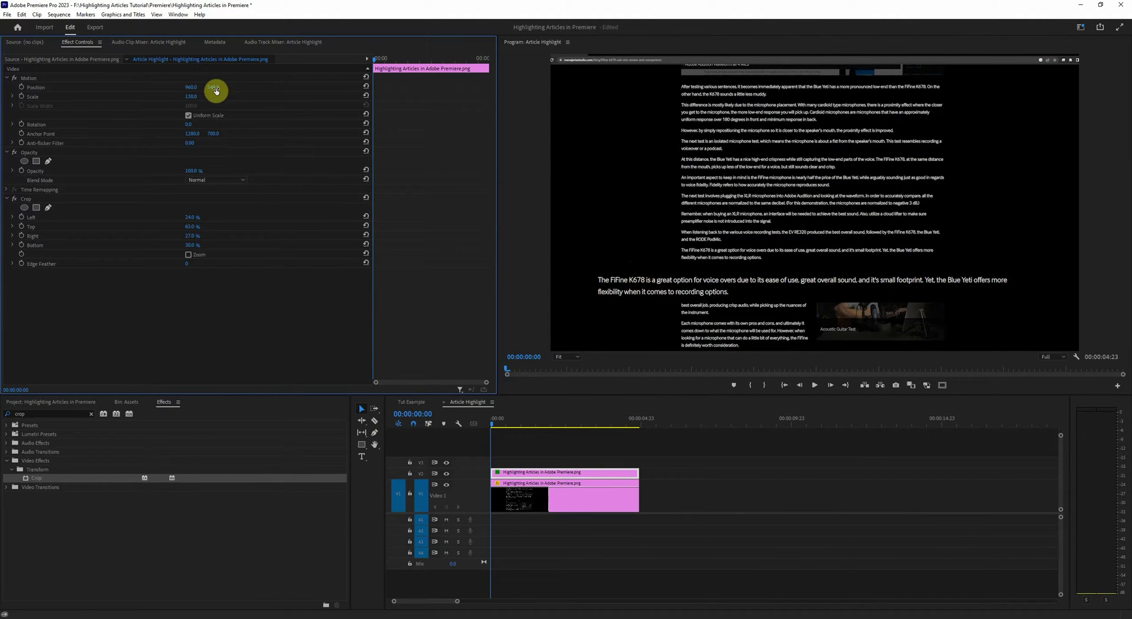
# Reposition the cropped FiFine K678 sentence in the frame with Safe Margins shown
pyautogui.moveTo(213, 87); pyautogui.dragTo(49, 86)
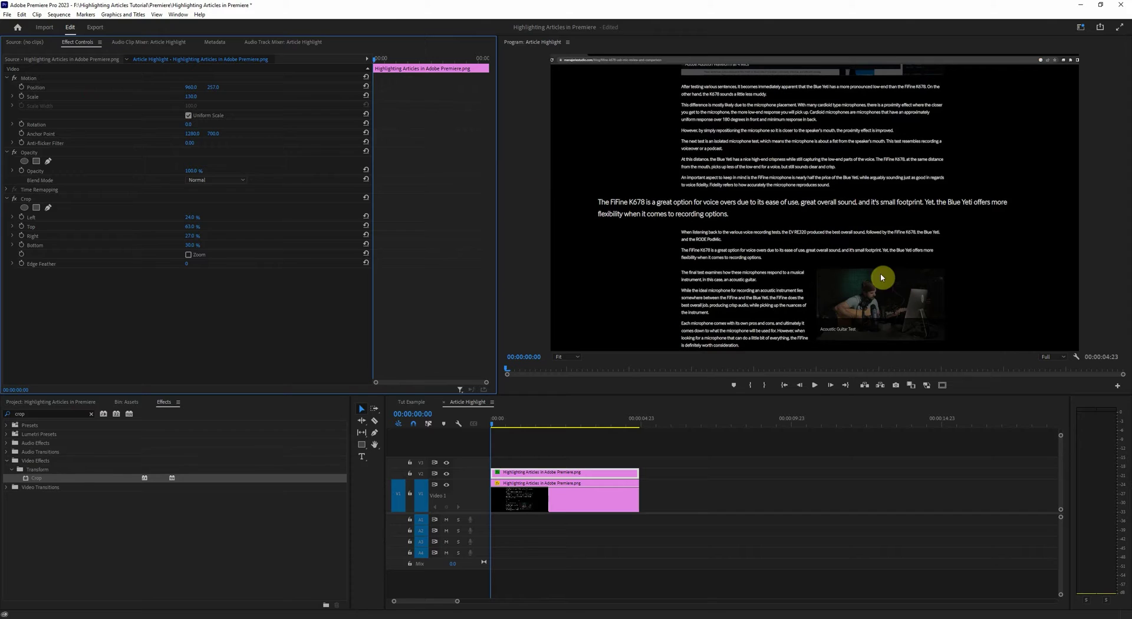
pyautogui.click(53, 81)
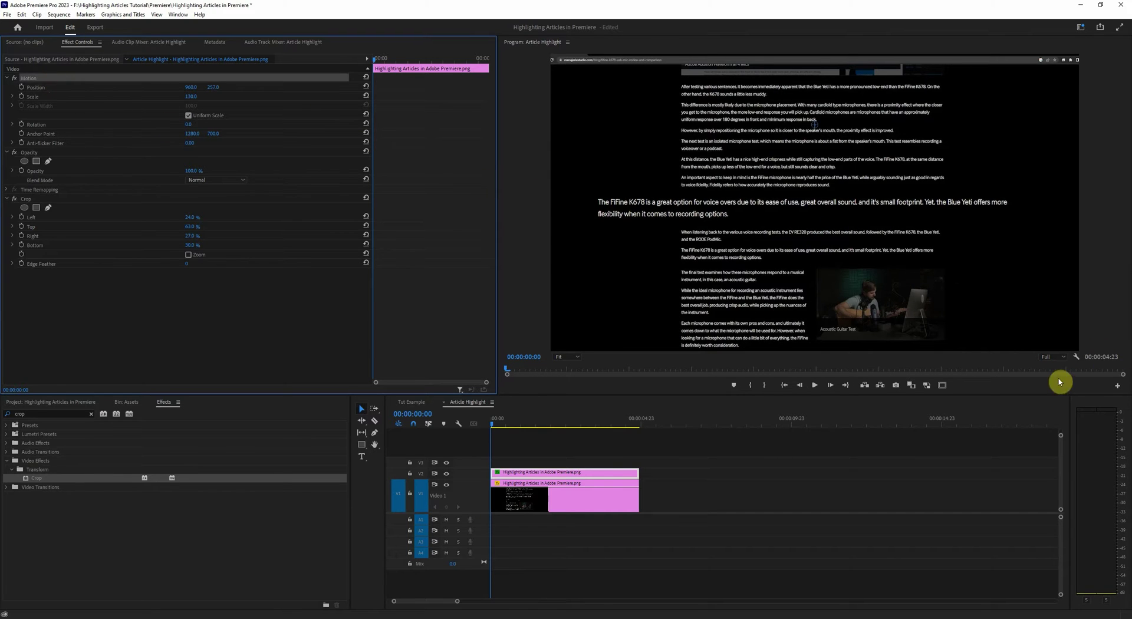
pyautogui.click(941, 385)
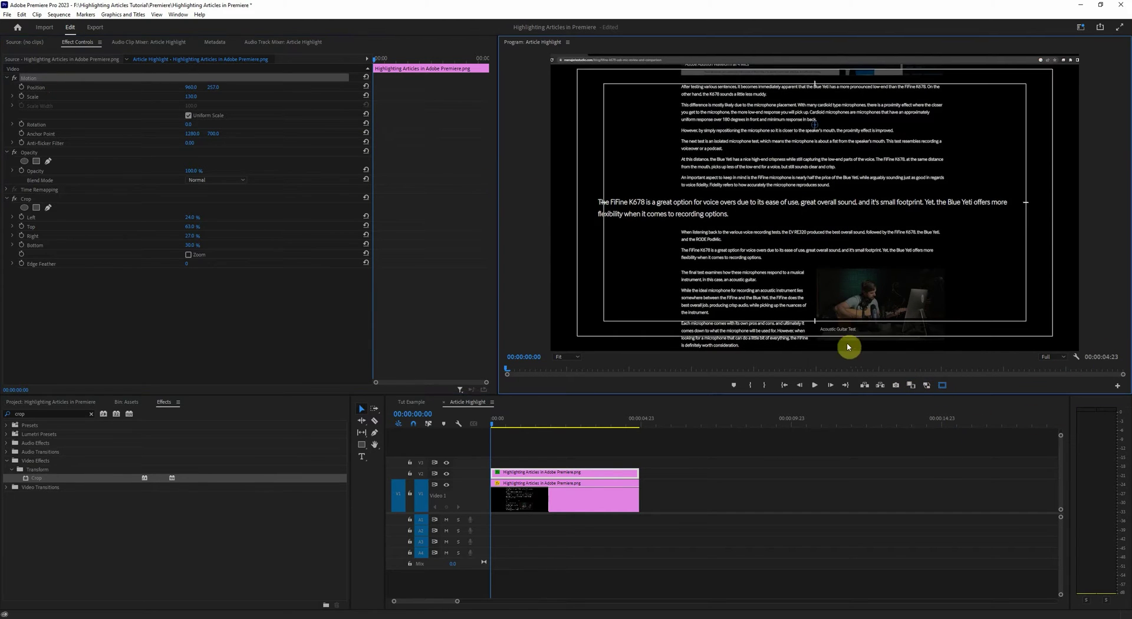
pyautogui.moveTo(191, 87); pyautogui.dragTo(210, 89)
# Apply Gaussian Blur to the lower article clip with Blurriness 40
pyautogui.click(554, 507)
pyautogui.click(135, 316)
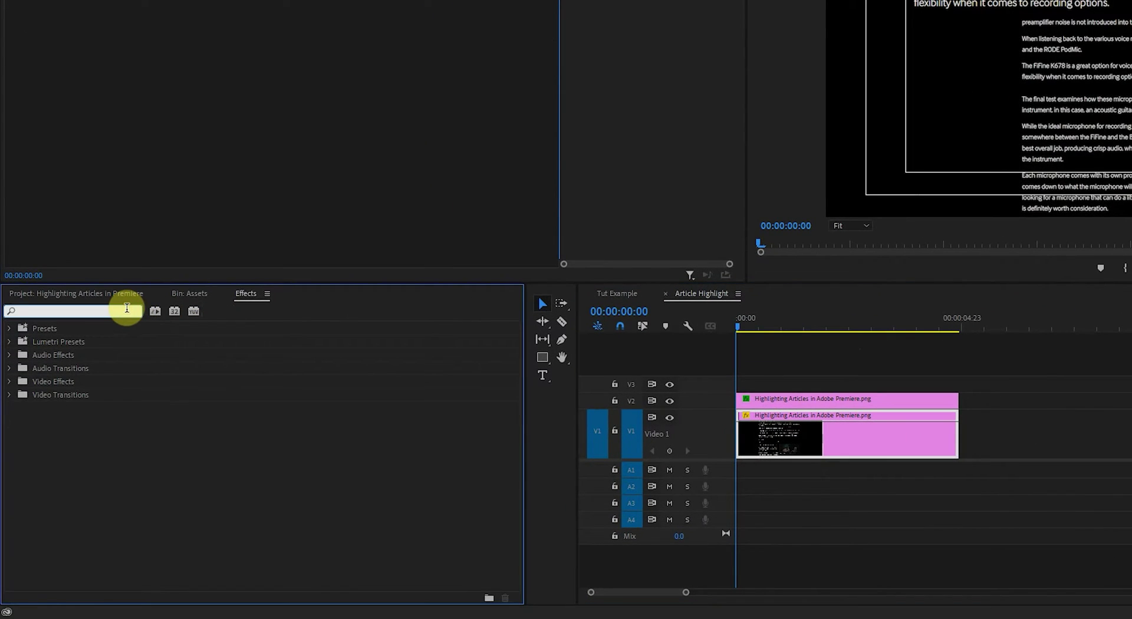
pyautogui.write('blur')
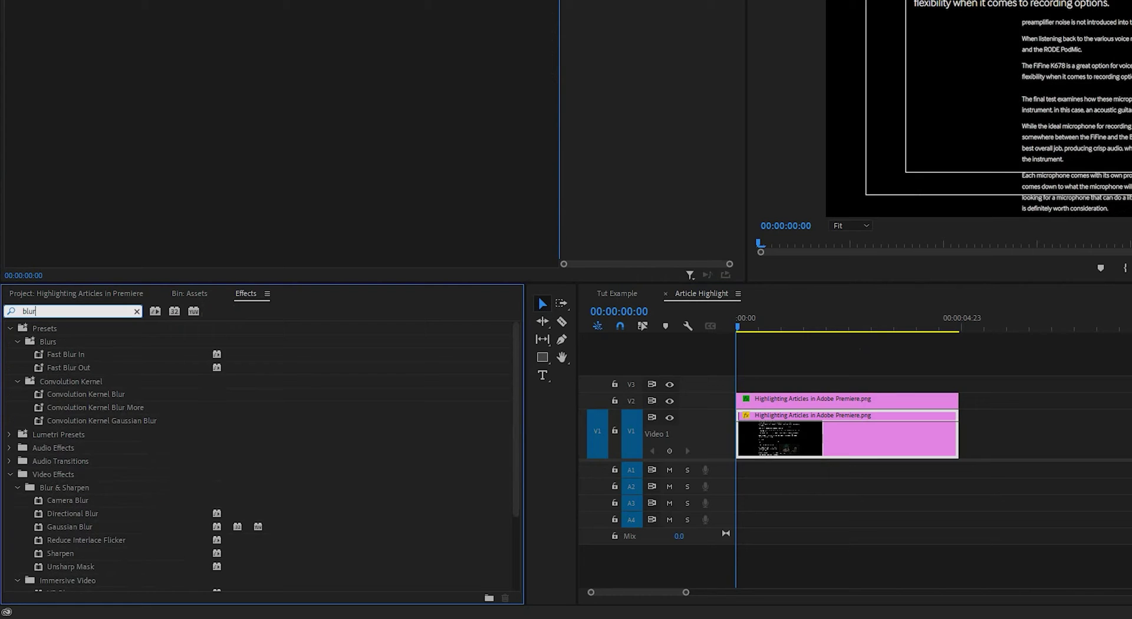
pyautogui.moveTo(83, 527); pyautogui.dragTo(799, 433)
pyautogui.click(287, 16)
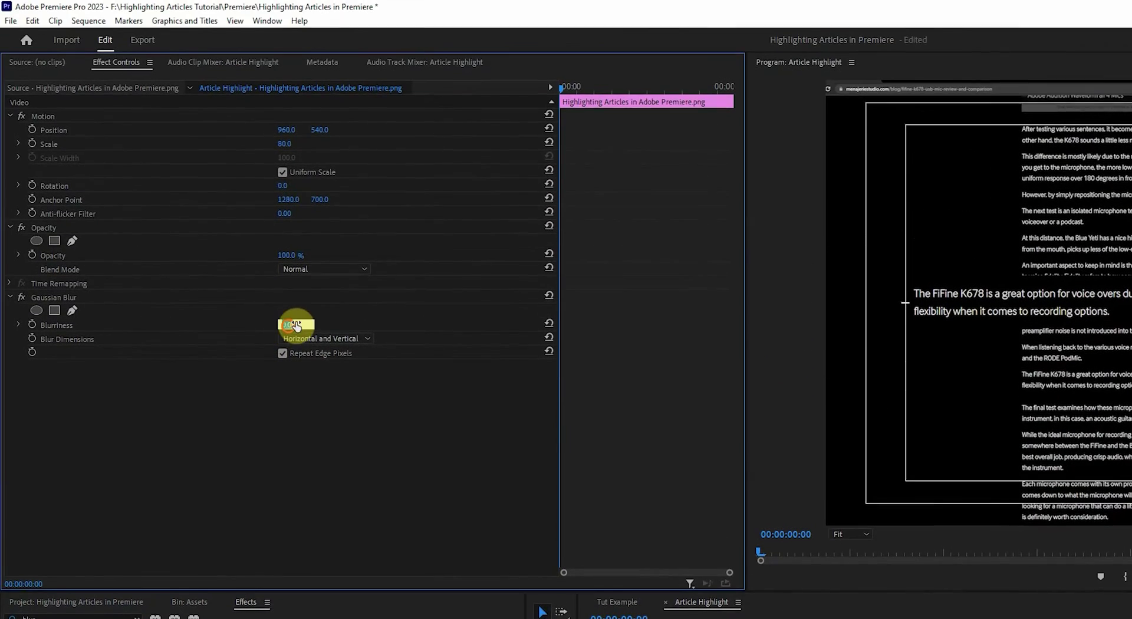
pyautogui.write('40')
pyautogui.press('Return')
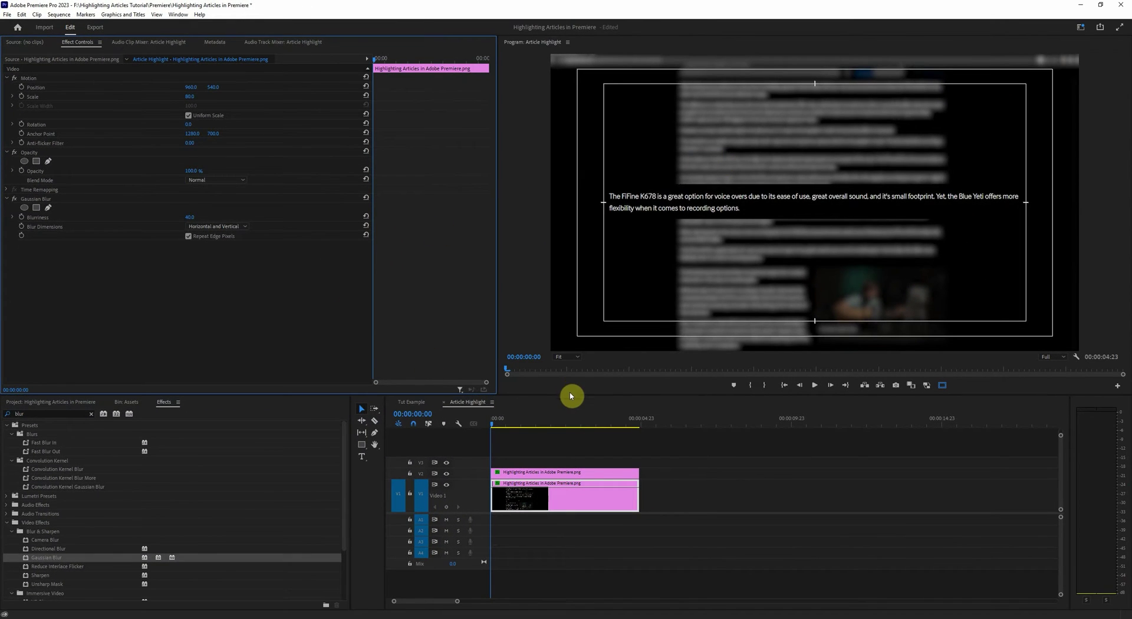
# Keyframe Blurriness to build from 0 to 40 and preview the result
pyautogui.click(21, 218)
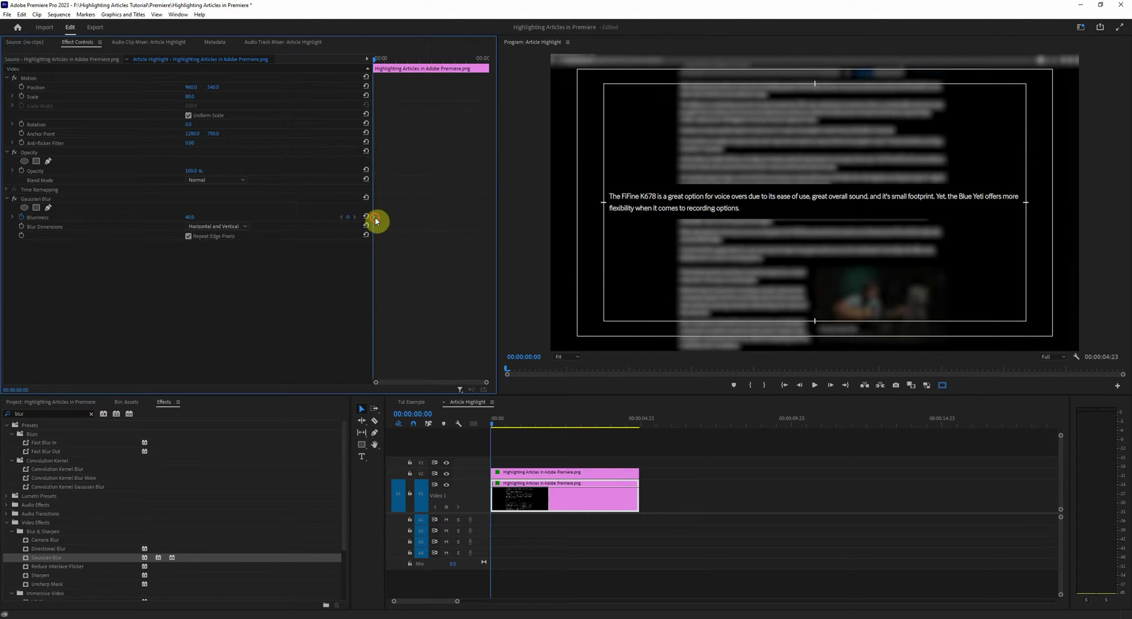
pyautogui.moveTo(376, 221); pyautogui.dragTo(387, 225)
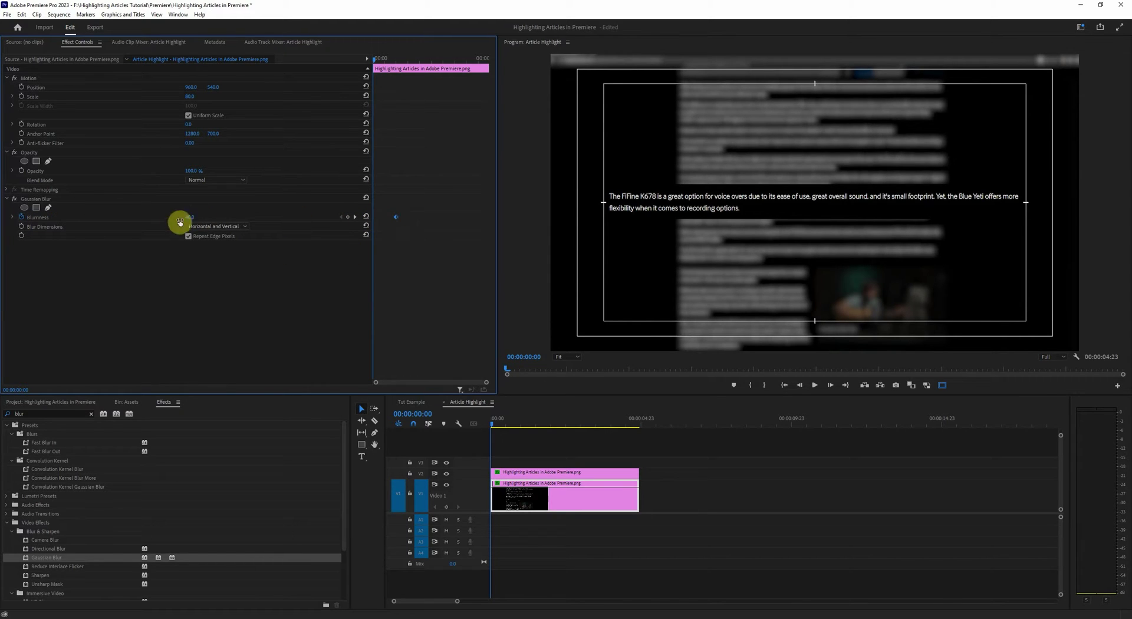
pyautogui.press('Return')
pyautogui.click(378, 62)
pyautogui.moveTo(379, 62)
pyautogui.mouseDown()
pyautogui.moveTo(391, 59)
pyautogui.moveTo(369, 68)
pyautogui.moveTo(397, 58)
pyautogui.moveTo(371, 70)
pyautogui.mouseUp()
pyautogui.click(629, 268)
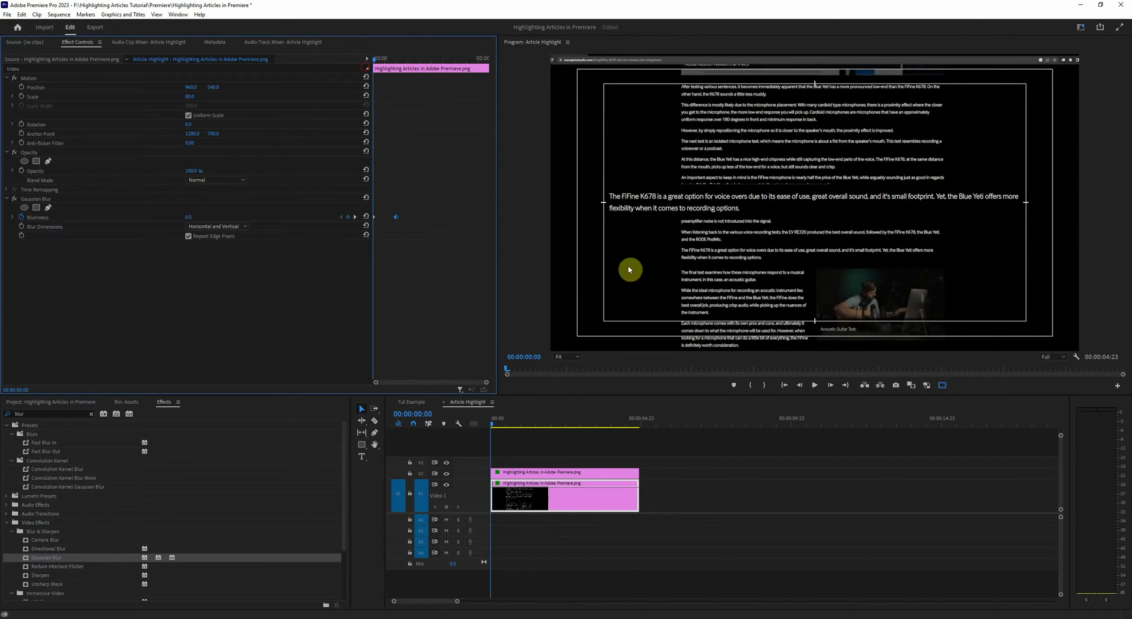
pyautogui.press('space')
pyautogui.press('space')
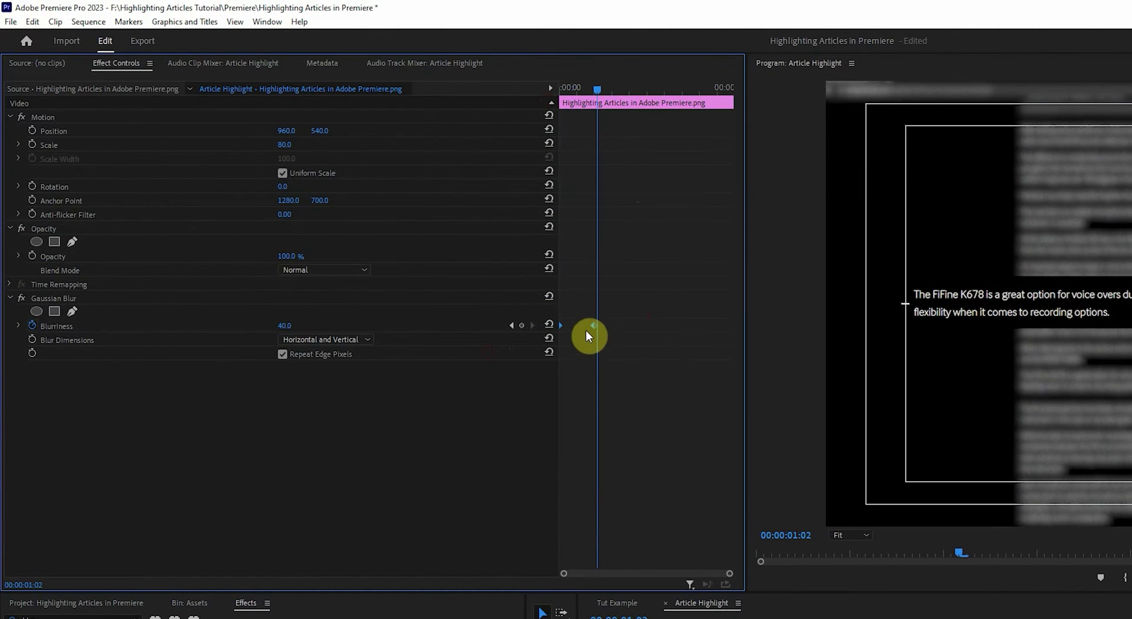
# Apply Ease In and Ease Out to the Blurriness keyframes and preview the blur
pyautogui.rightClick(594, 326)
pyautogui.click(651, 515)
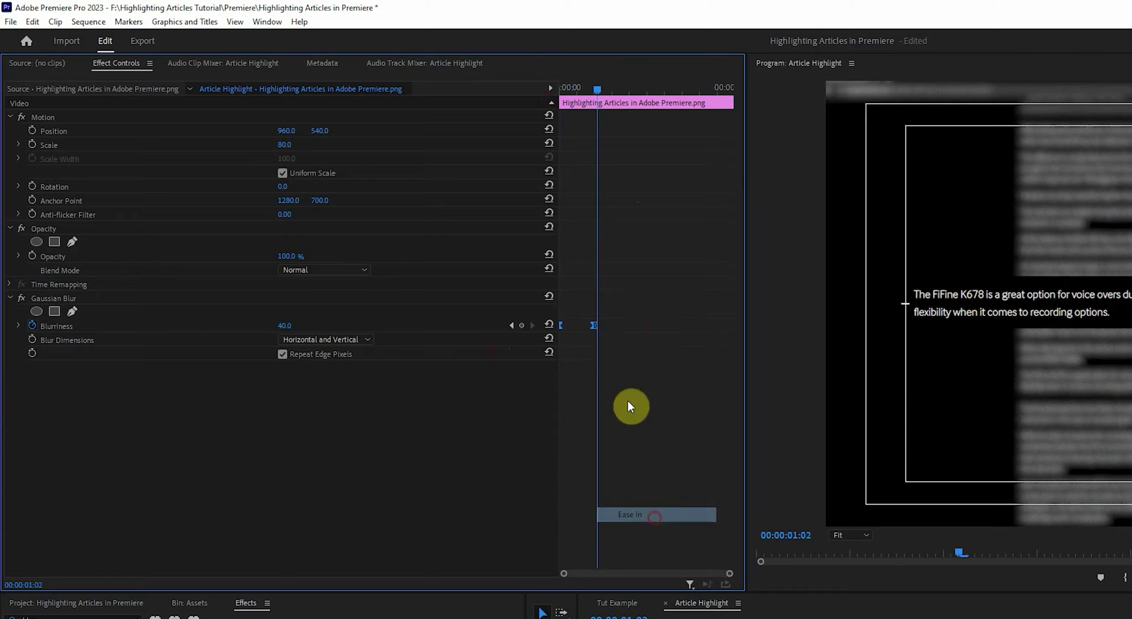
pyautogui.rightClick(594, 325)
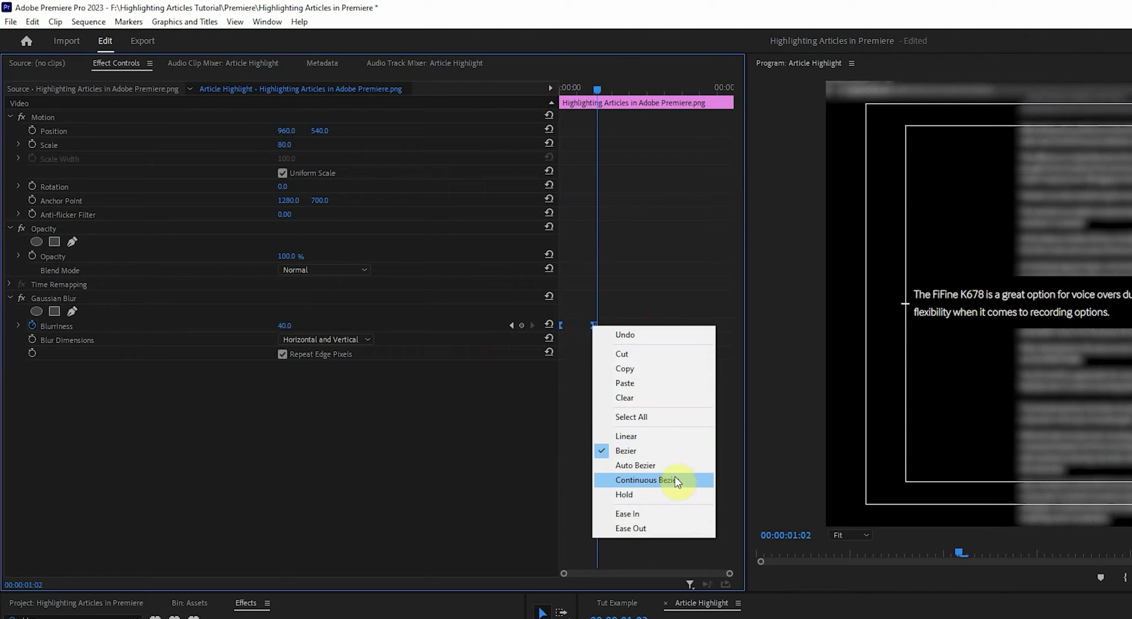
pyautogui.click(642, 528)
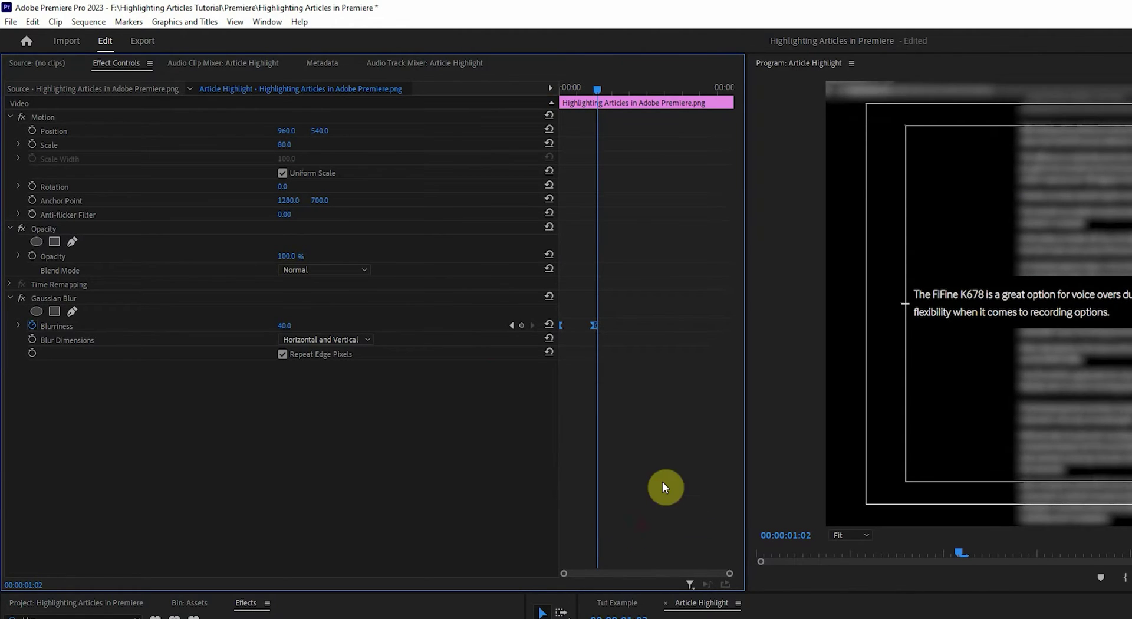
pyautogui.click(563, 97)
pyautogui.press('space')
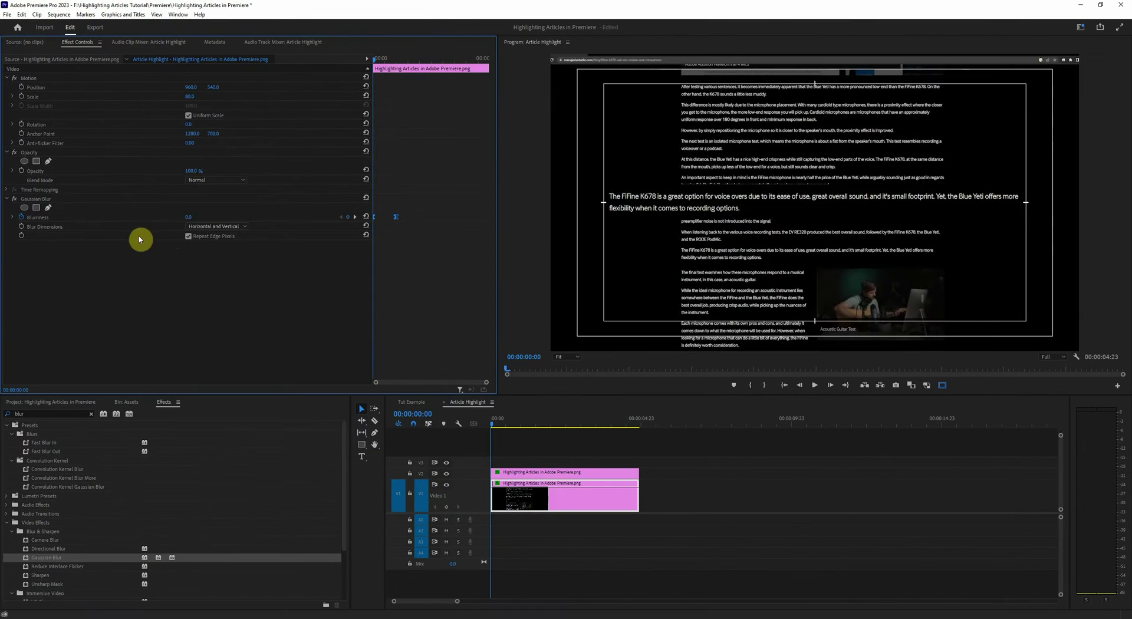
pyautogui.press('space')
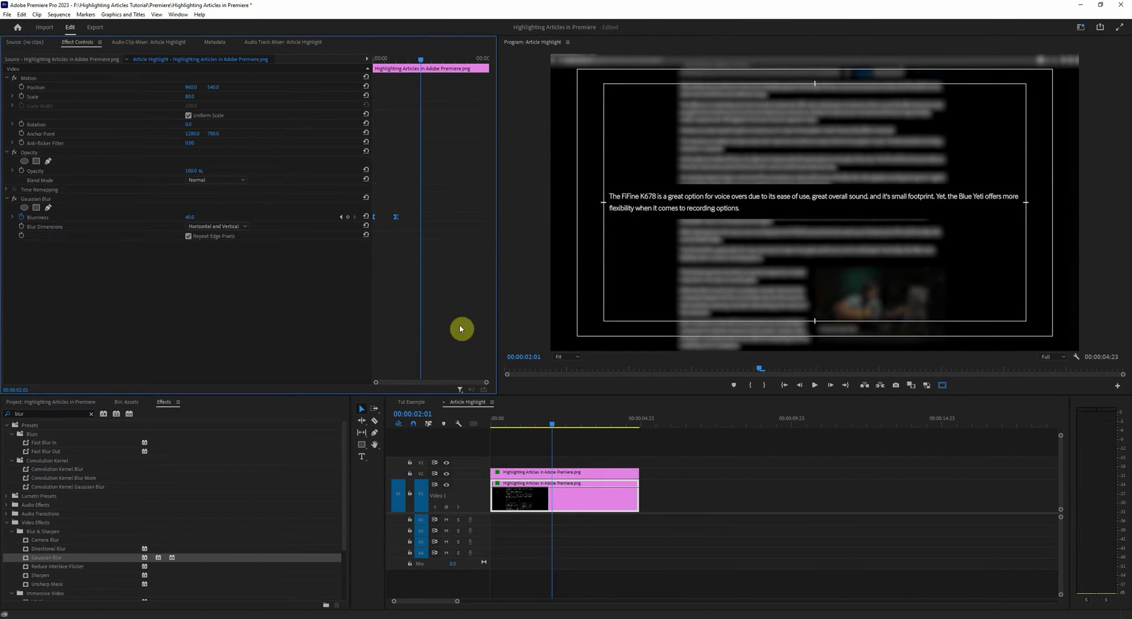
# Keyframe the V2 sentence's Position so it slides in from X -761 off-screen left
pyautogui.click(569, 472)
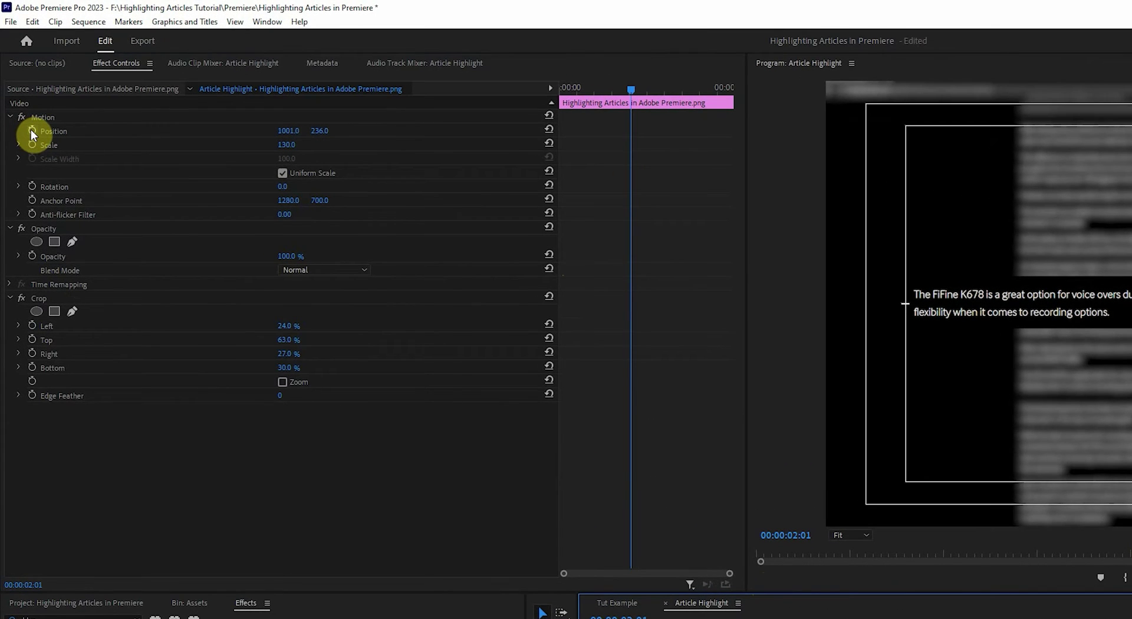
pyautogui.click(32, 131)
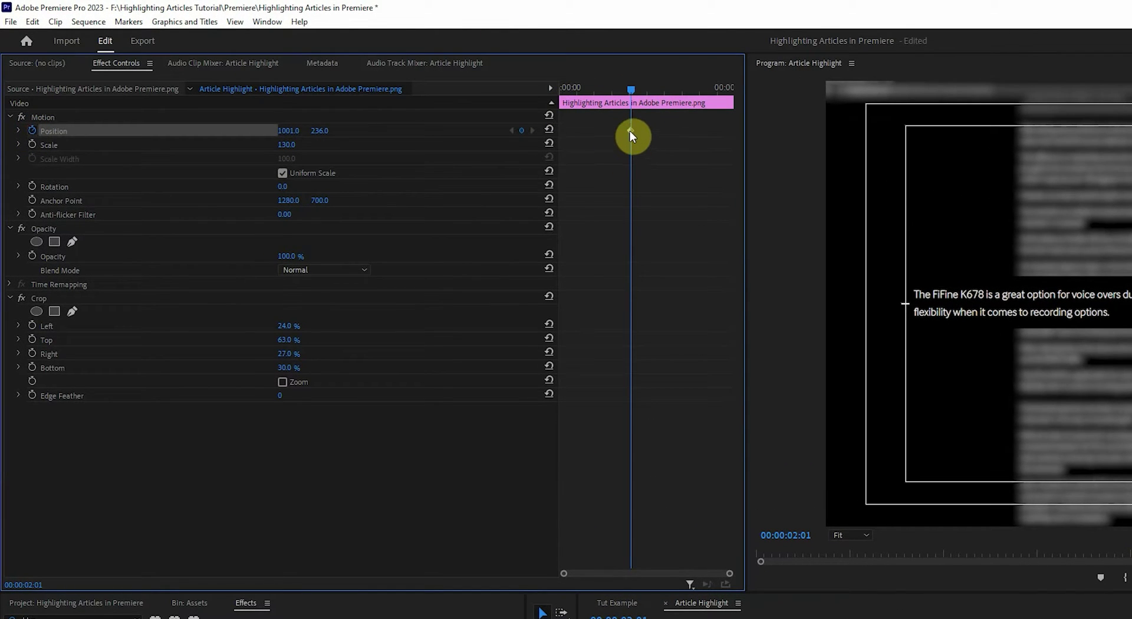
pyautogui.moveTo(630, 131); pyautogui.dragTo(593, 132)
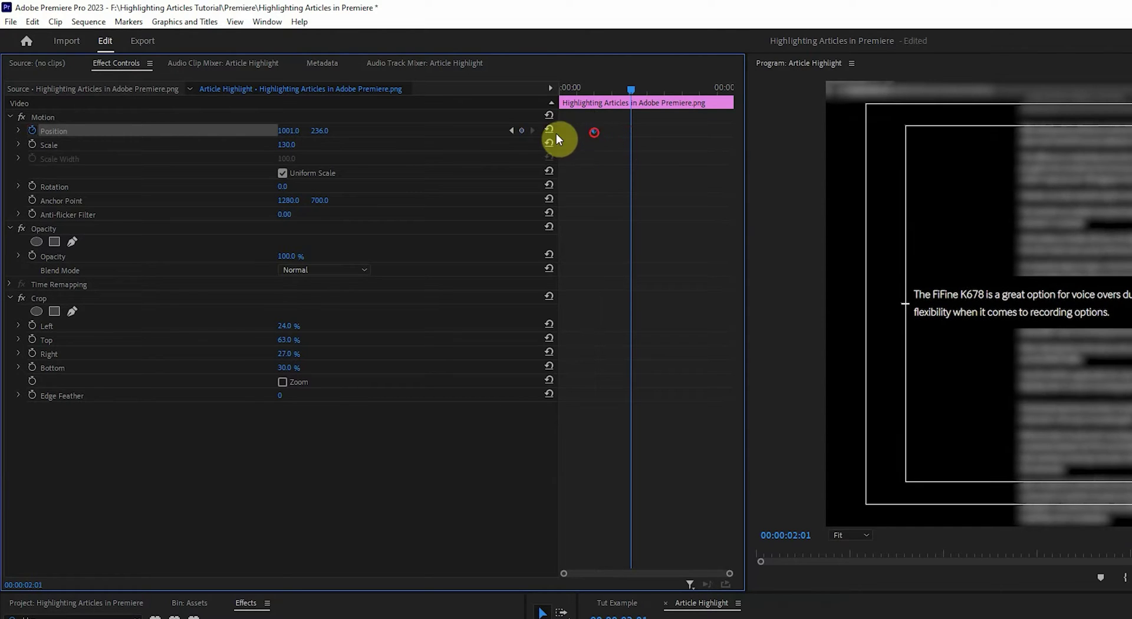
pyautogui.click(511, 131)
pyautogui.moveTo(286, 130); pyautogui.dragTo(186, 130)
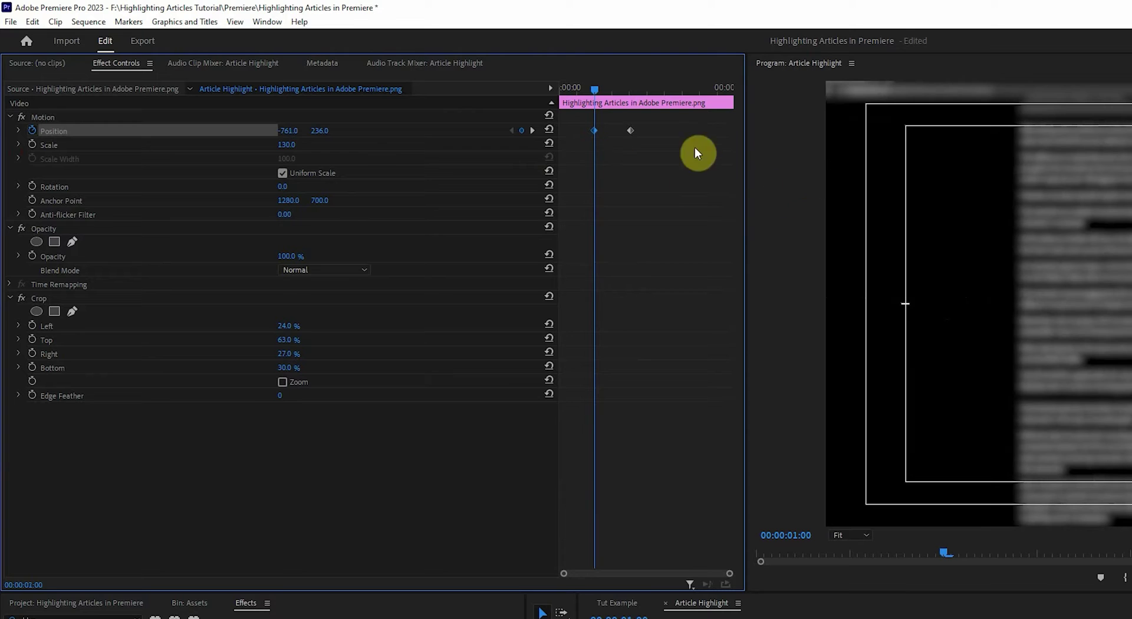
pyautogui.press('space')
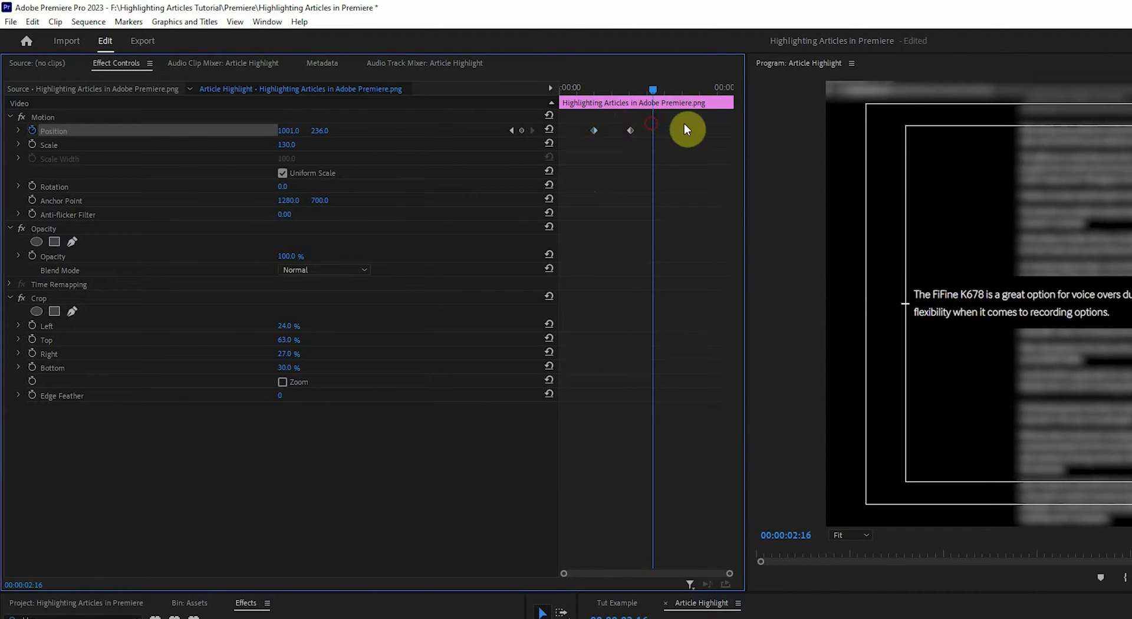
# Ease both Position keyframes with Temporal Interpolation and reveal the velocity curve
pyautogui.rightClick(594, 129)
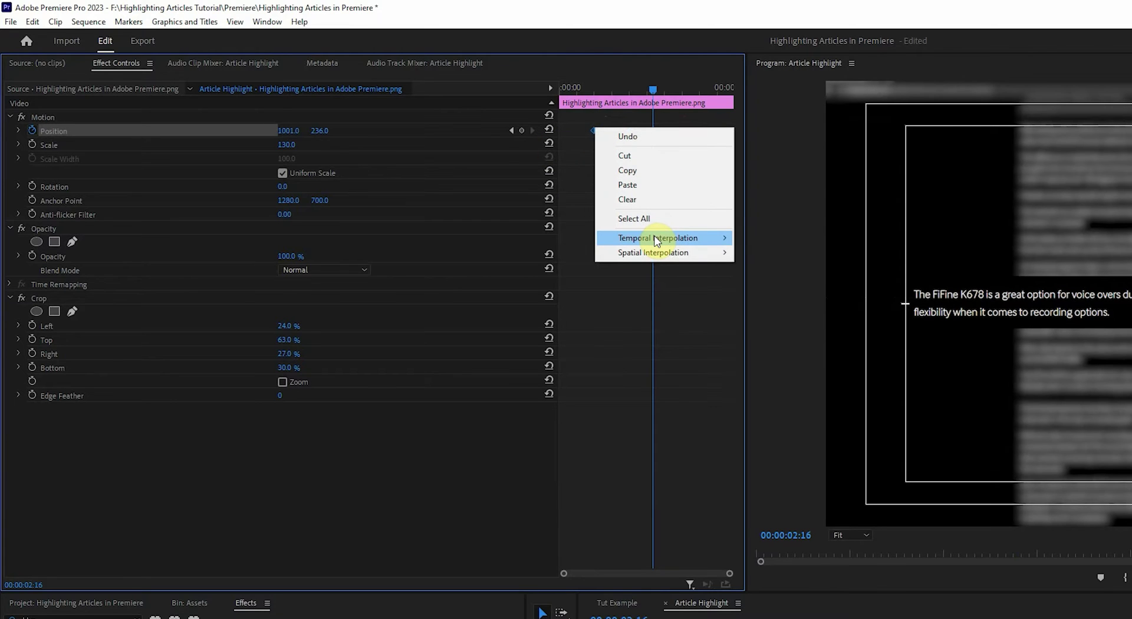
pyautogui.click(823, 324)
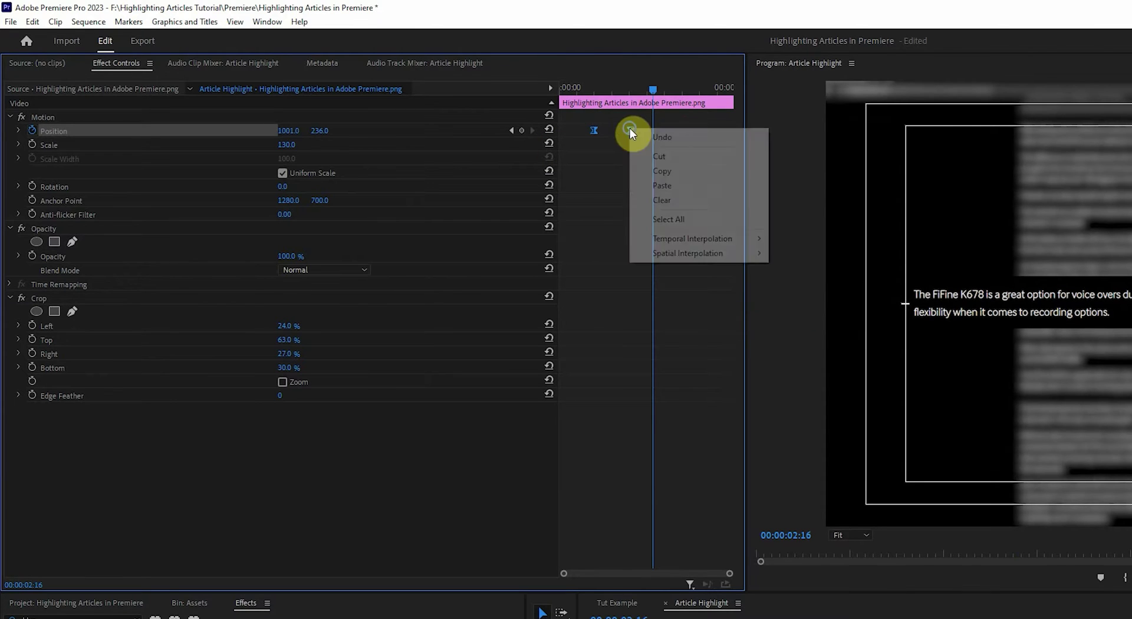
pyautogui.moveTo(695, 239)
pyautogui.click(804, 331)
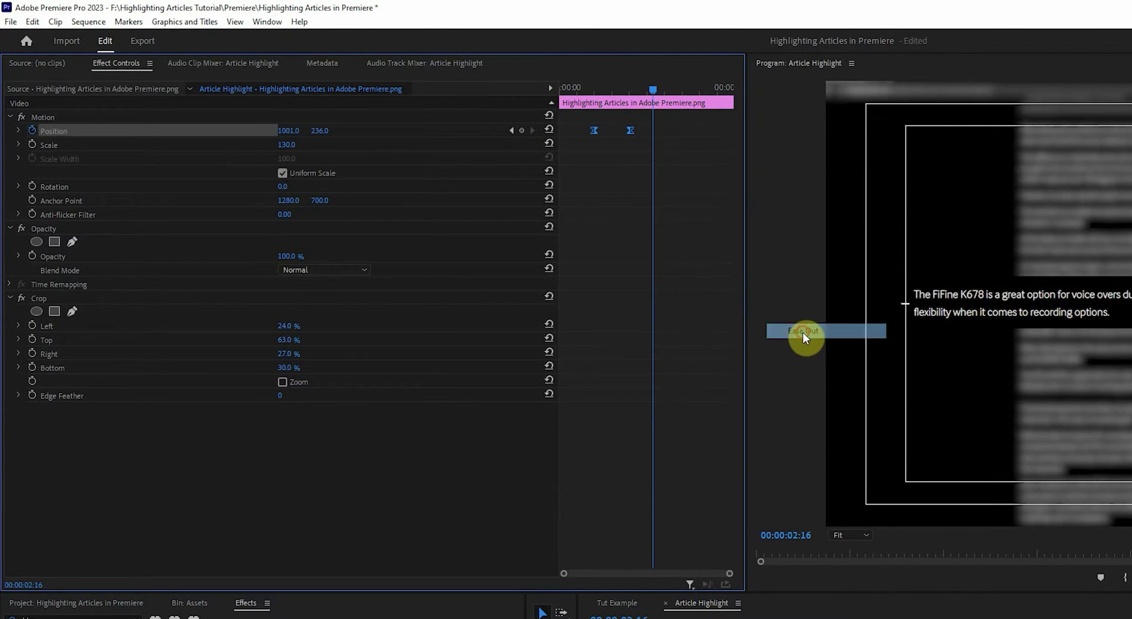
pyautogui.click(19, 131)
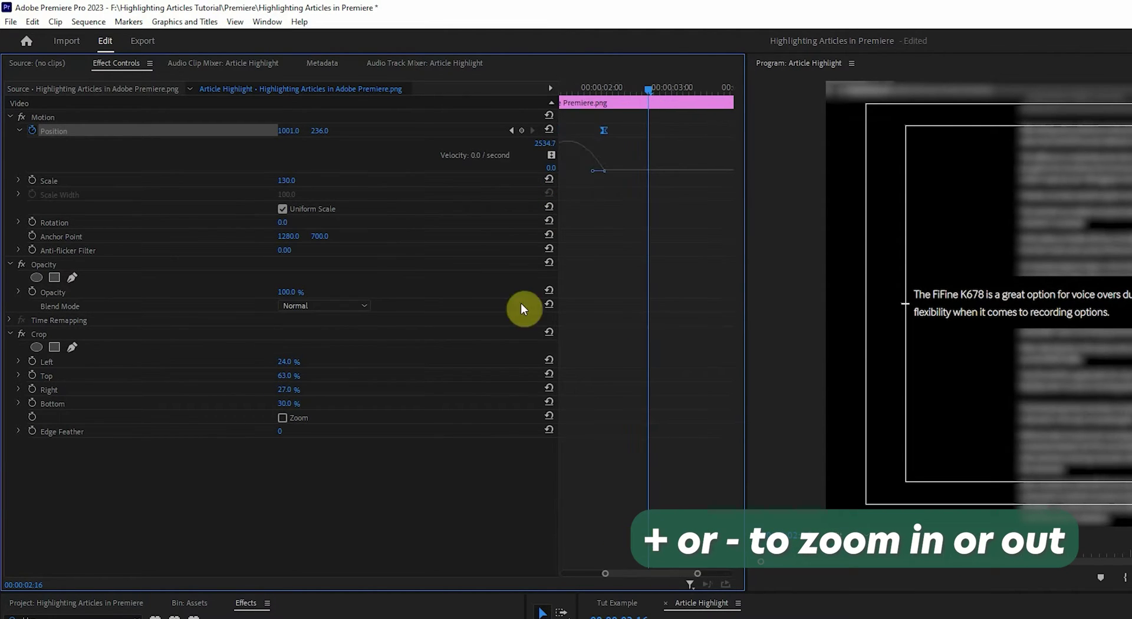
# Drag the Position velocity handle so the slide starts fast and settles slowly, then preview
pyautogui.click(595, 132)
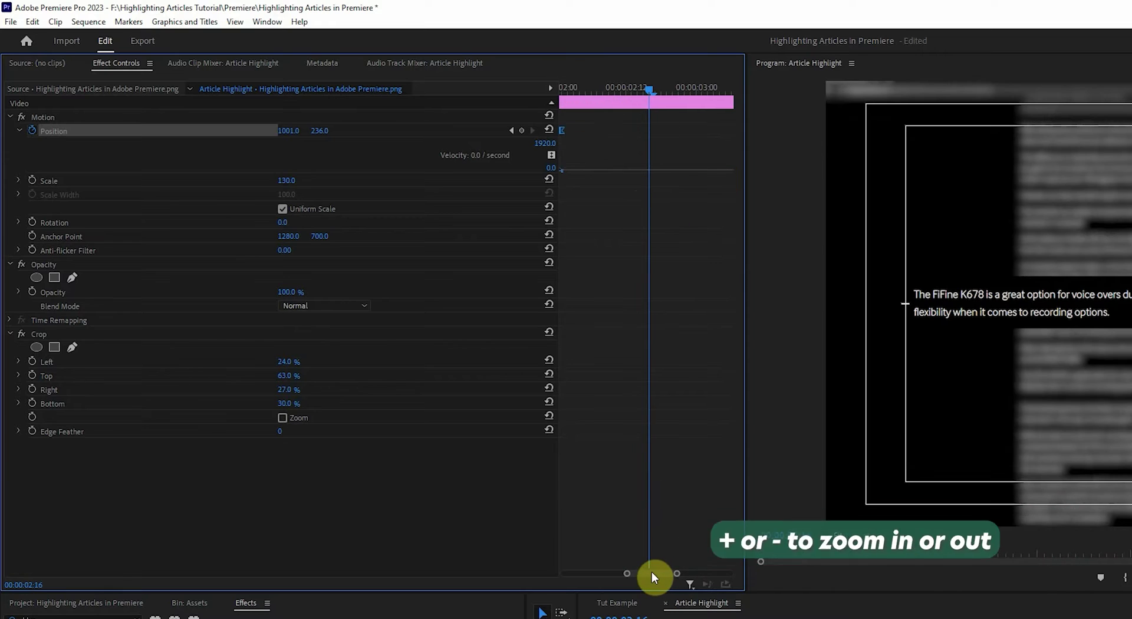
pyautogui.press('=')
pyautogui.moveTo(638, 571); pyautogui.dragTo(617, 572)
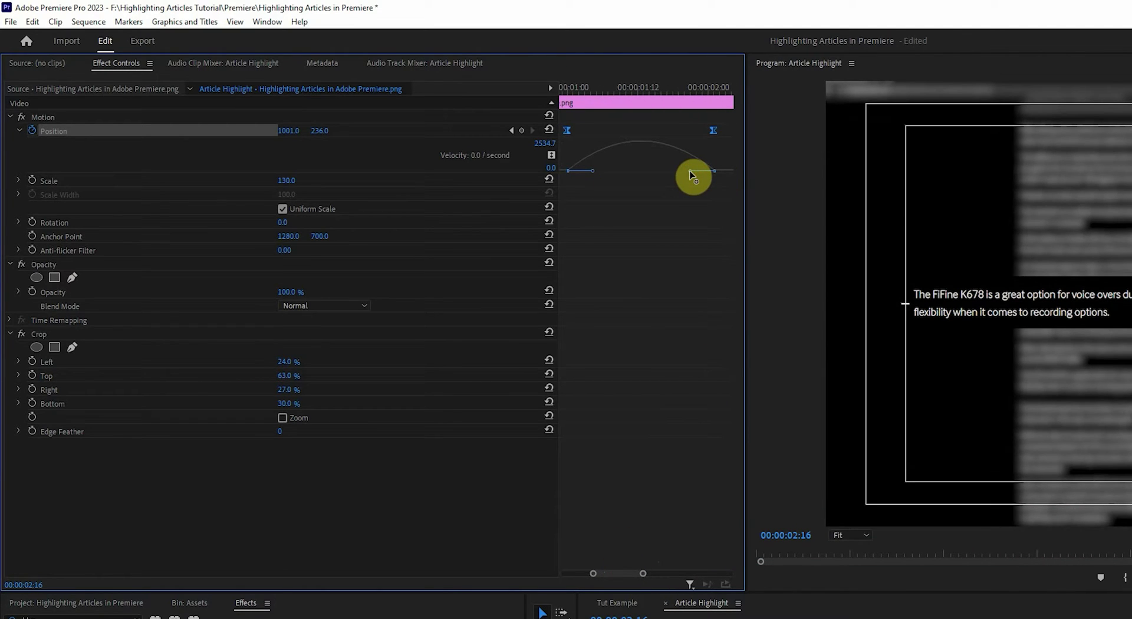
pyautogui.moveTo(689, 171); pyautogui.dragTo(565, 169)
pyautogui.click(587, 94)
pyautogui.press('space')
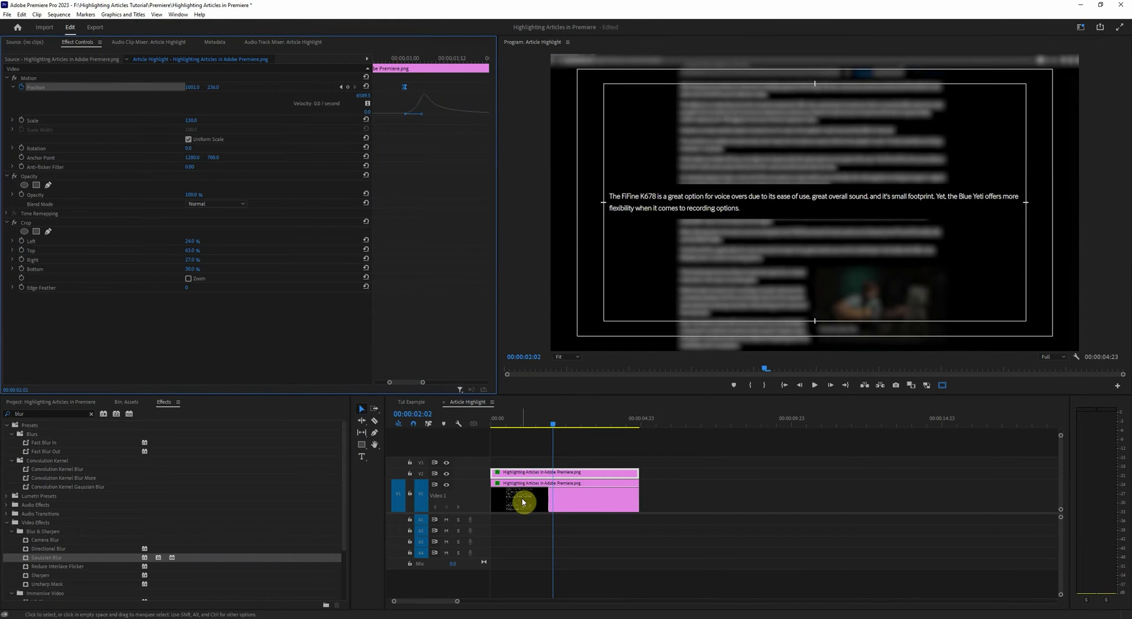
# Move the background clip's full-blur keyframe later for a slower blur build-up, then preview
pyautogui.click(537, 501)
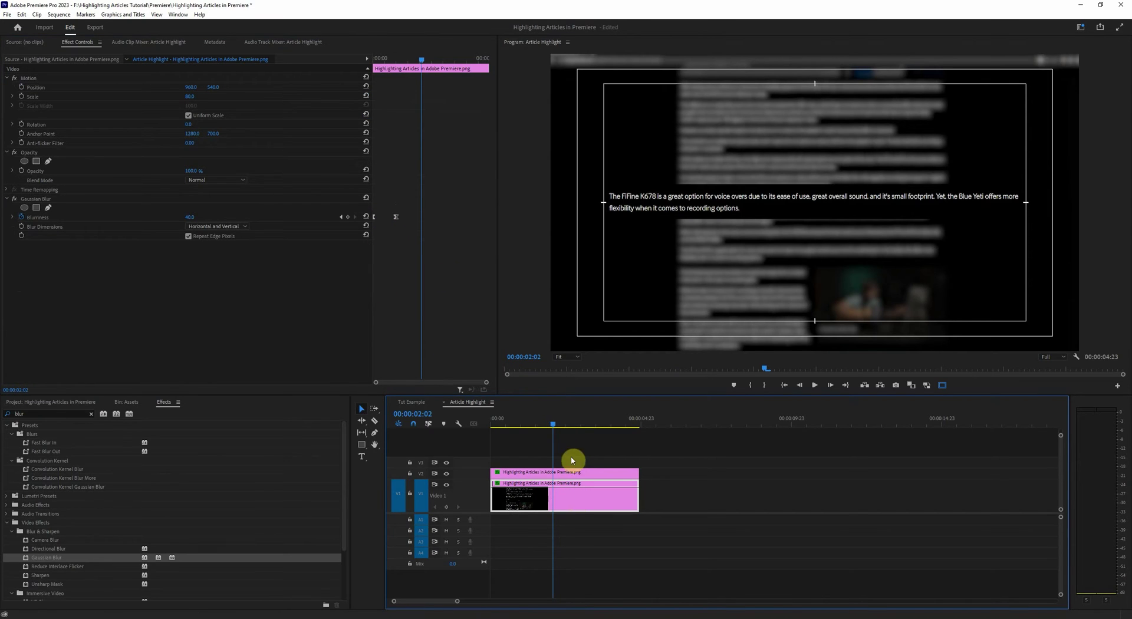
pyautogui.click(556, 475)
pyautogui.click(342, 87)
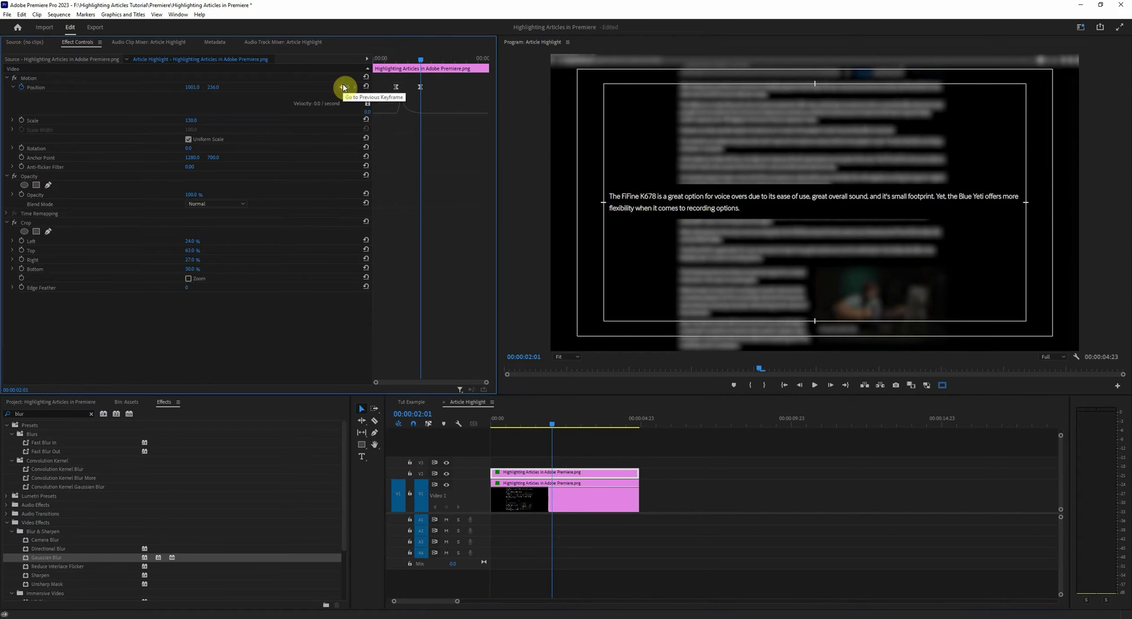
pyautogui.click(544, 504)
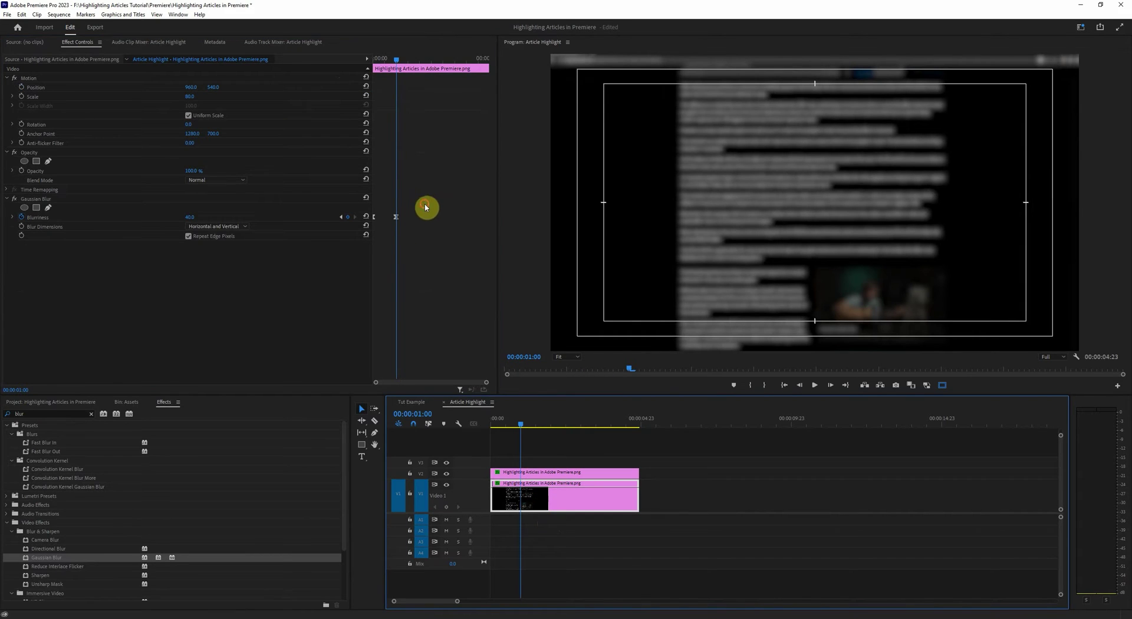
pyautogui.moveTo(424, 204); pyautogui.dragTo(326, 242)
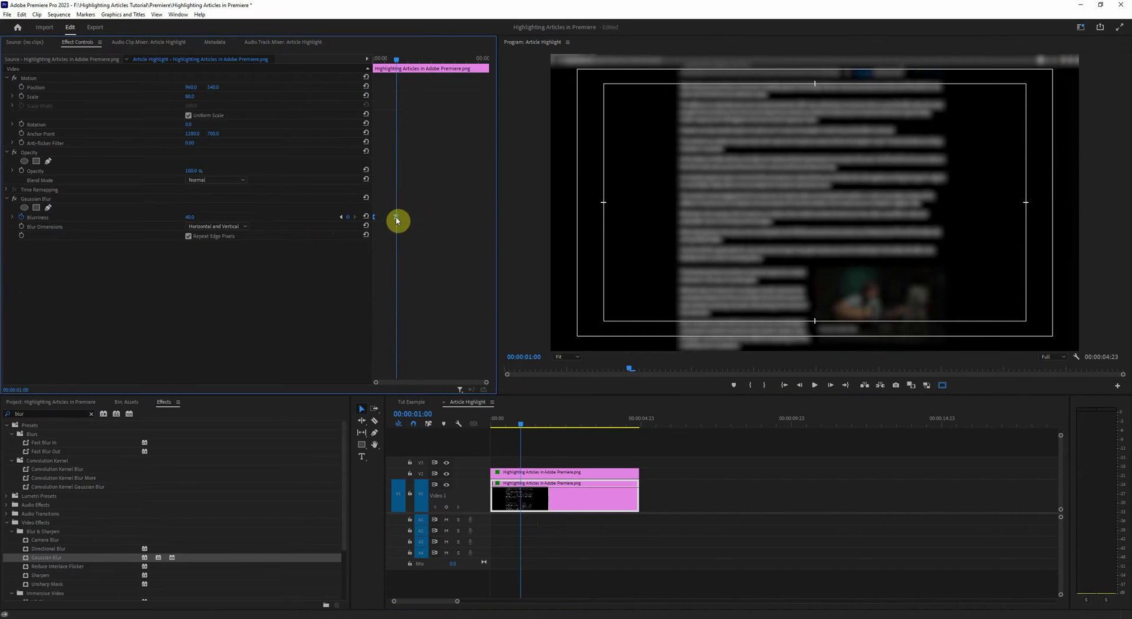
pyautogui.press('=')
pyautogui.moveTo(416, 221)
pyautogui.mouseDown()
pyautogui.moveTo(494, 223)
pyautogui.moveTo(379, 222)
pyautogui.moveTo(417, 219)
pyautogui.mouseUp()
pyautogui.click(520, 425)
pyautogui.press('space')
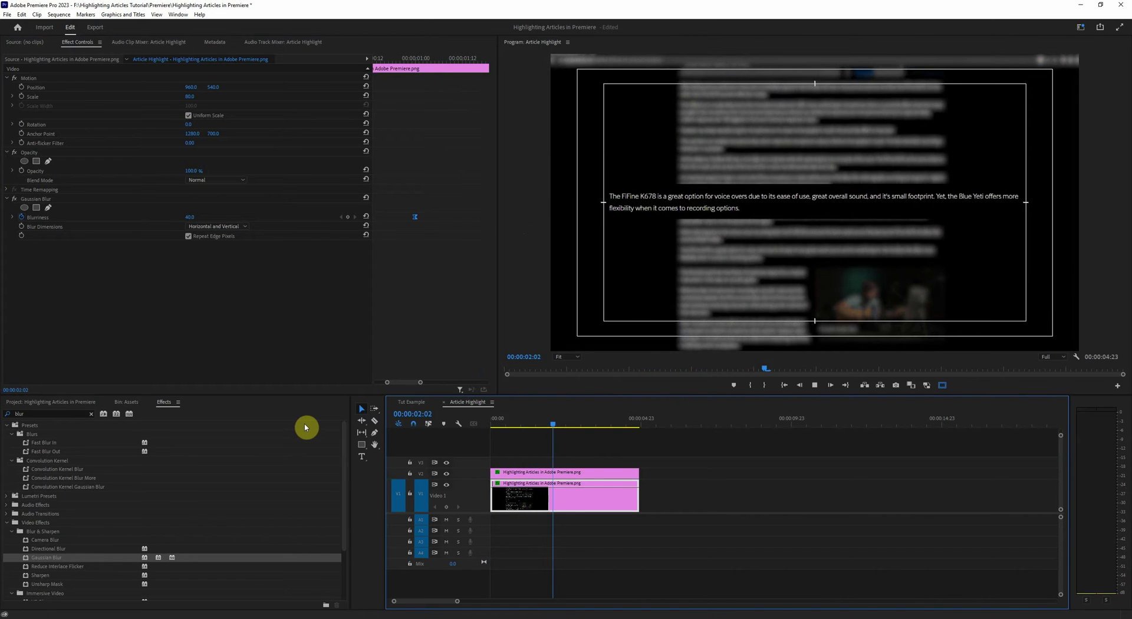
pyautogui.click(501, 423)
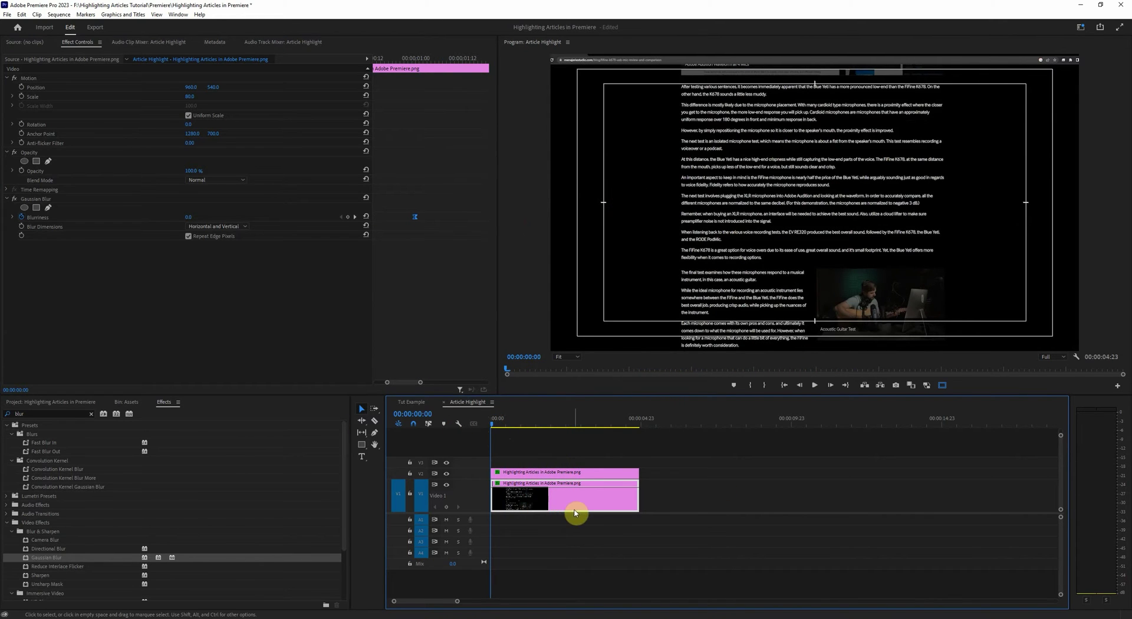
pyautogui.click(557, 496)
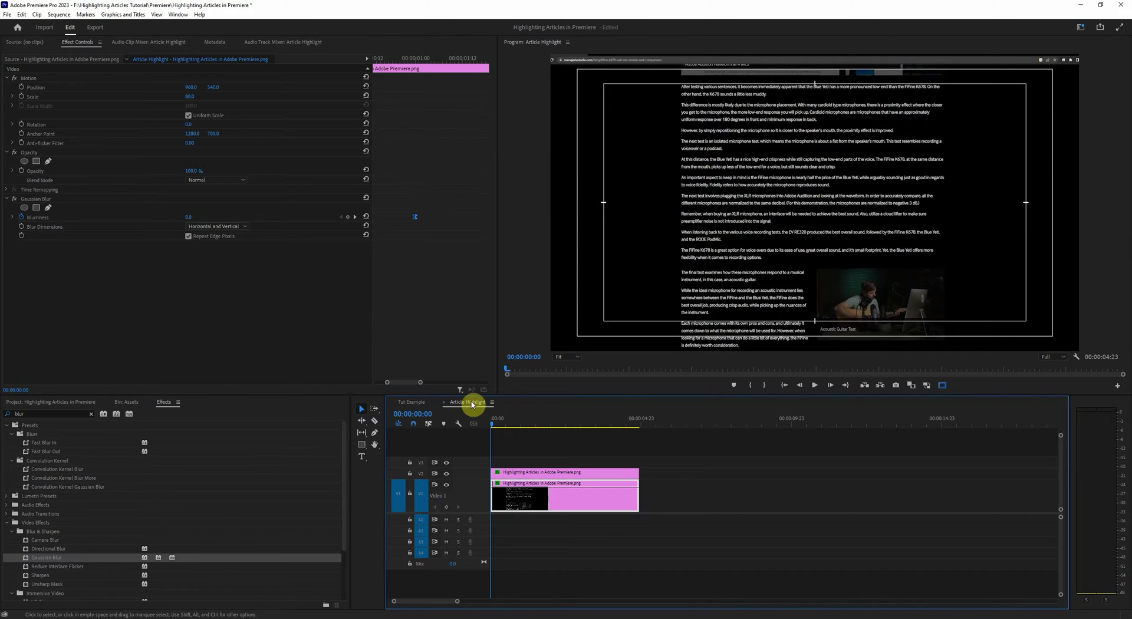
pyautogui.click(420, 403)
pyautogui.click(784, 386)
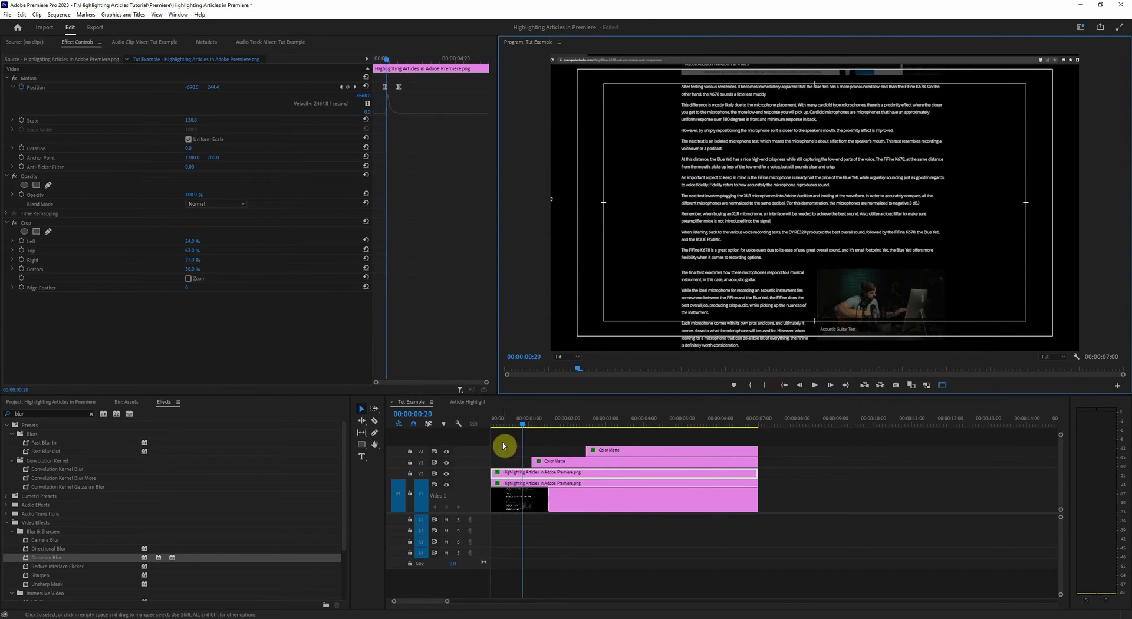
pyautogui.press('Home')
pyautogui.press('space')
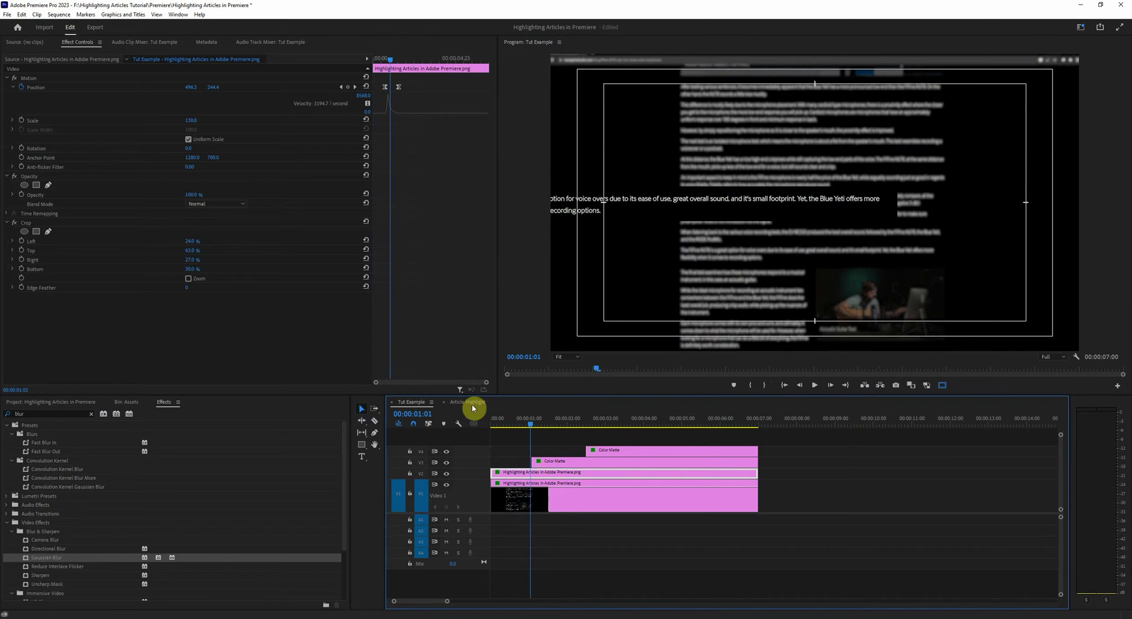
pyautogui.click(468, 402)
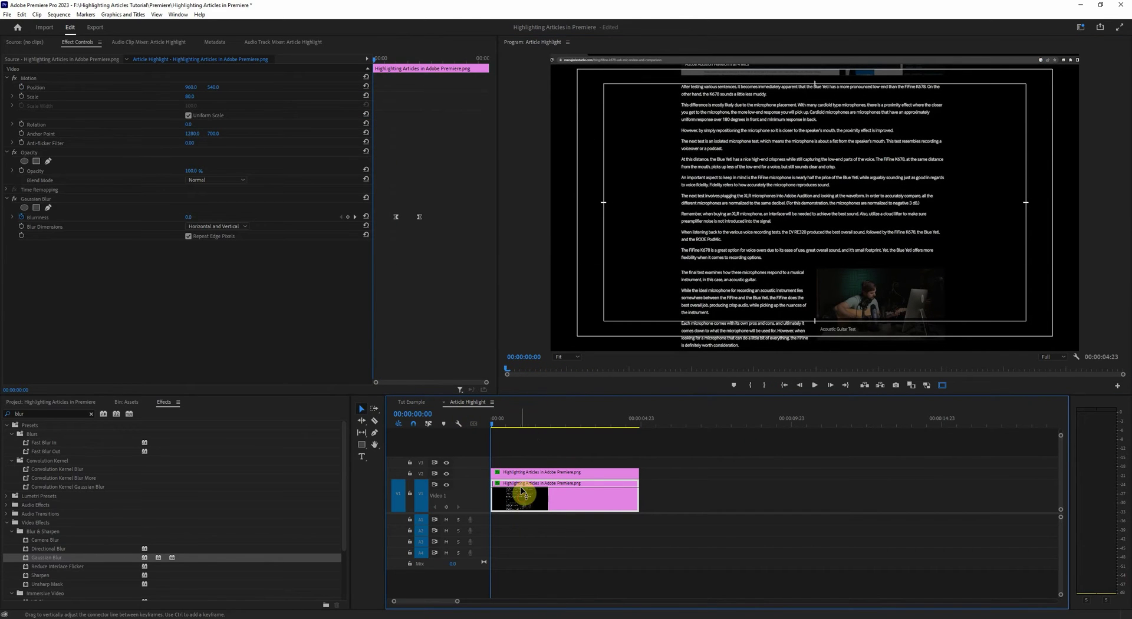
# Keyframe the clip's Position so the article starts pushed down out of frame
pyautogui.click(22, 87)
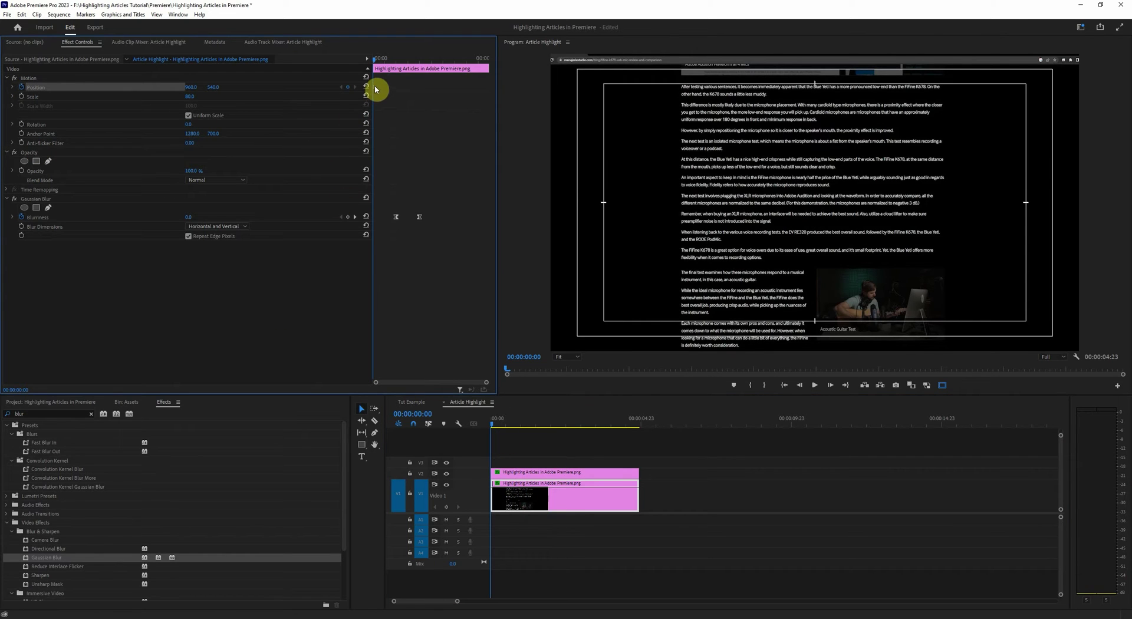
pyautogui.moveTo(376, 89); pyautogui.dragTo(387, 88)
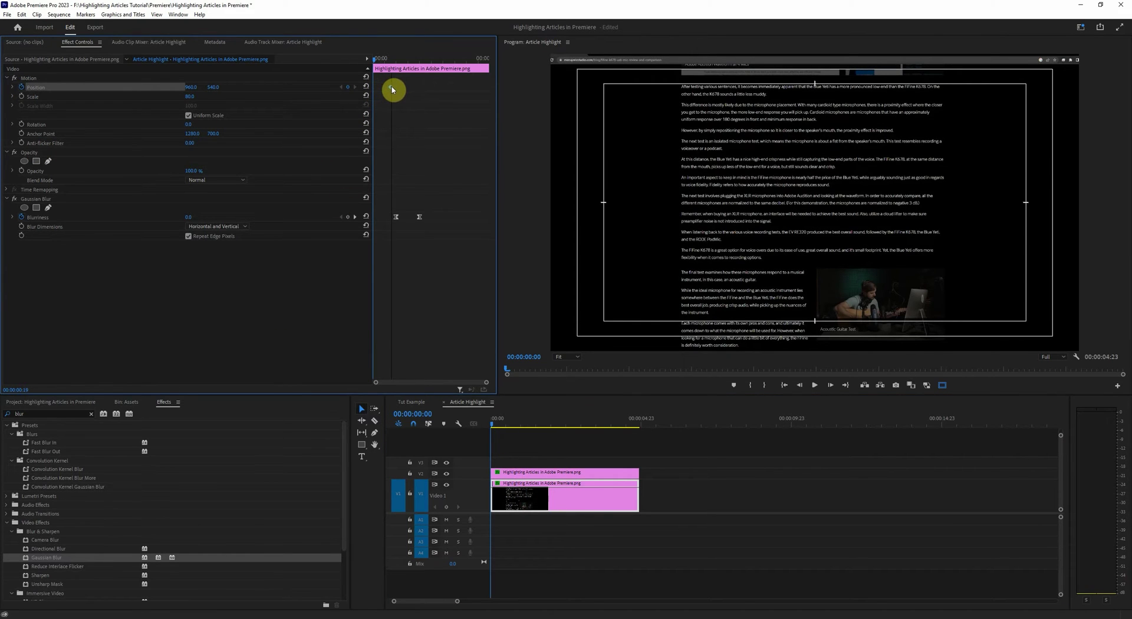
pyautogui.click(341, 88)
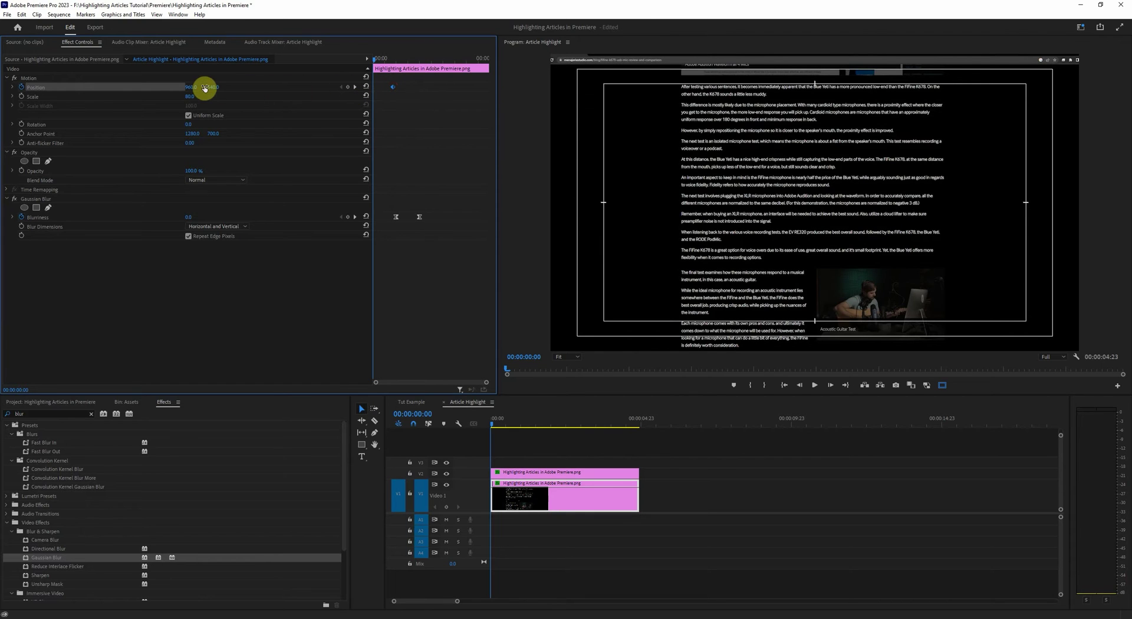
pyautogui.moveTo(213, 87); pyautogui.dragTo(342, 87)
pyautogui.click(410, 83)
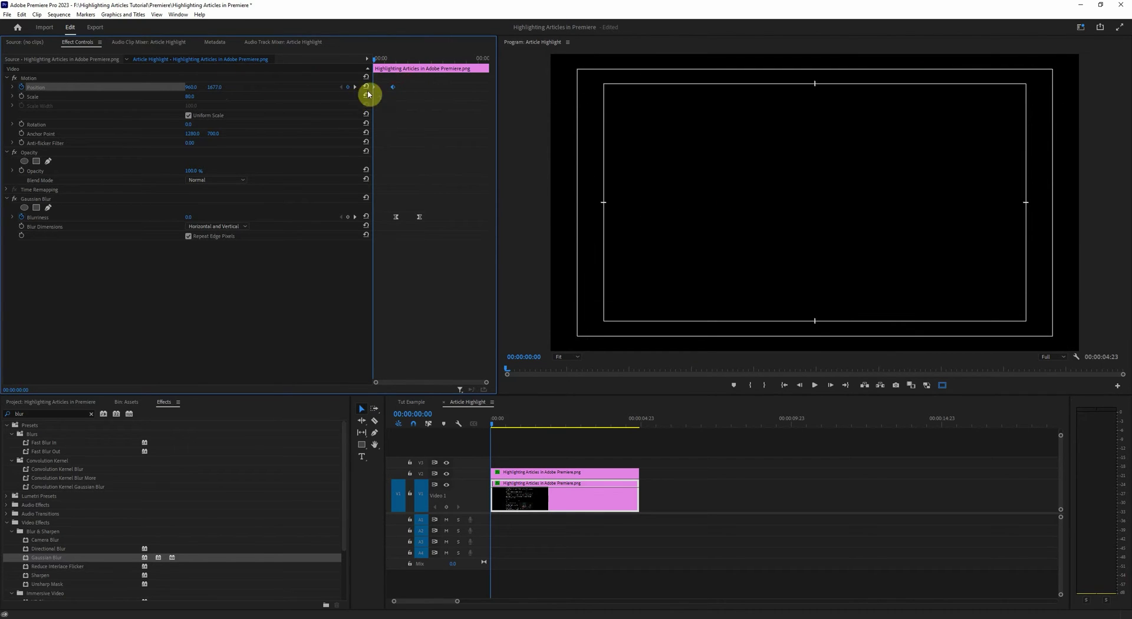
# Apply Ease In and Ease Out to the Position keyframes and reveal the speed graph
pyautogui.rightClick(392, 87)
pyautogui.moveTo(430, 159)
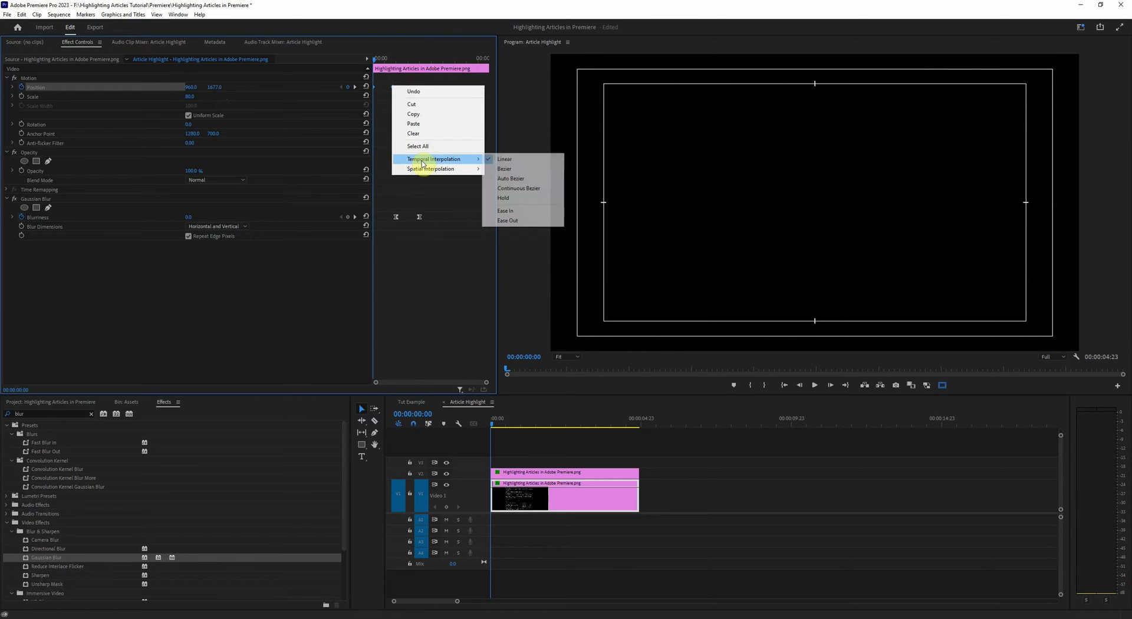
pyautogui.click(515, 210)
pyautogui.rightClick(393, 88)
pyautogui.moveTo(462, 168)
pyautogui.click(529, 224)
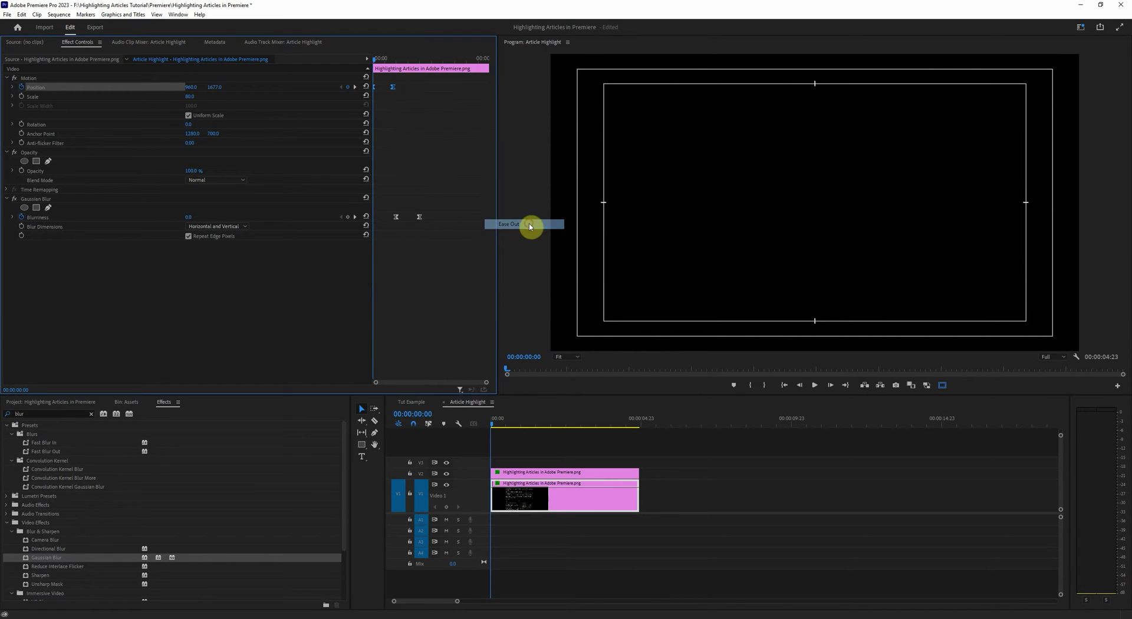
pyautogui.click(11, 89)
pyautogui.scroll(3, 399, 146)
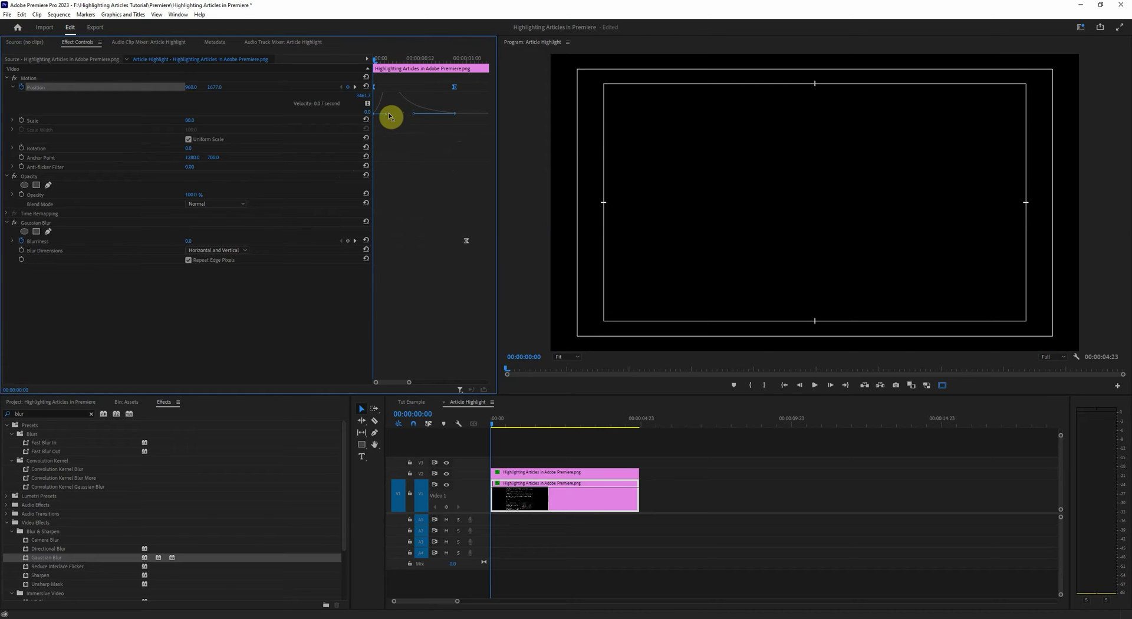
# Steepen the Position velocity handle so the slide-up settles faster, previewing before and after
pyautogui.press('space')
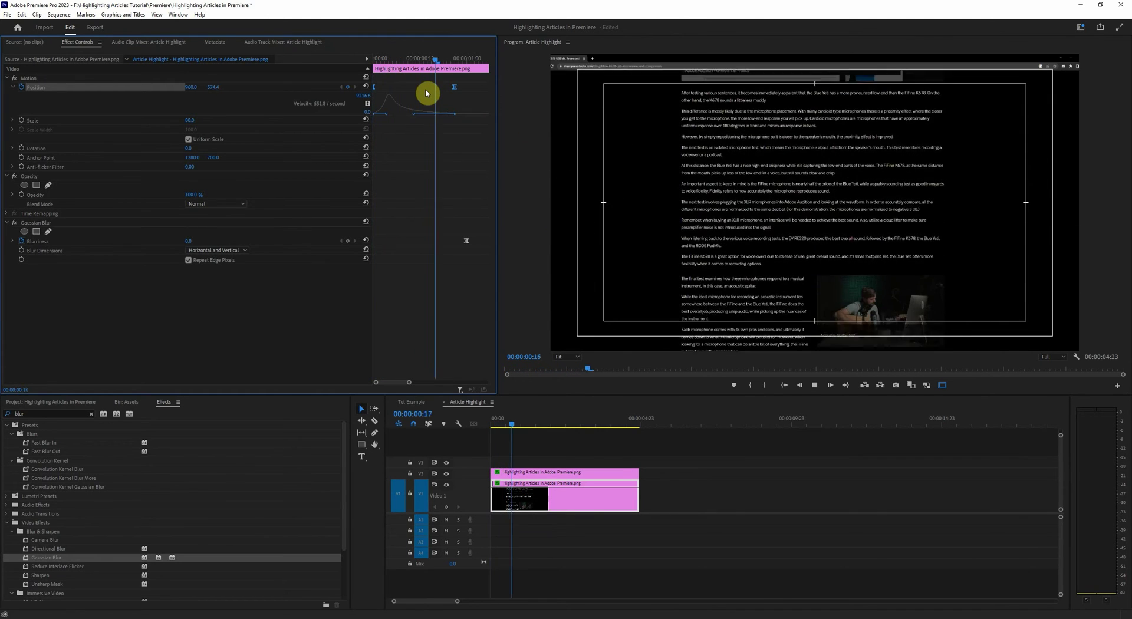
pyautogui.click(506, 425)
pyautogui.press('space')
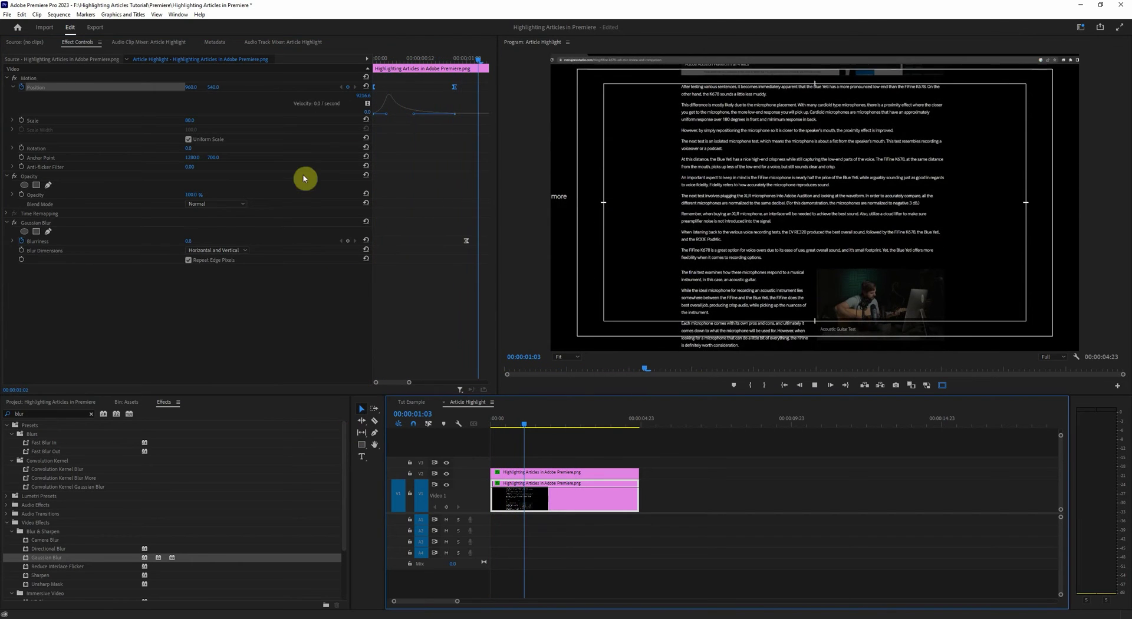
pyautogui.click(438, 96)
pyautogui.moveTo(454, 90); pyautogui.dragTo(424, 90)
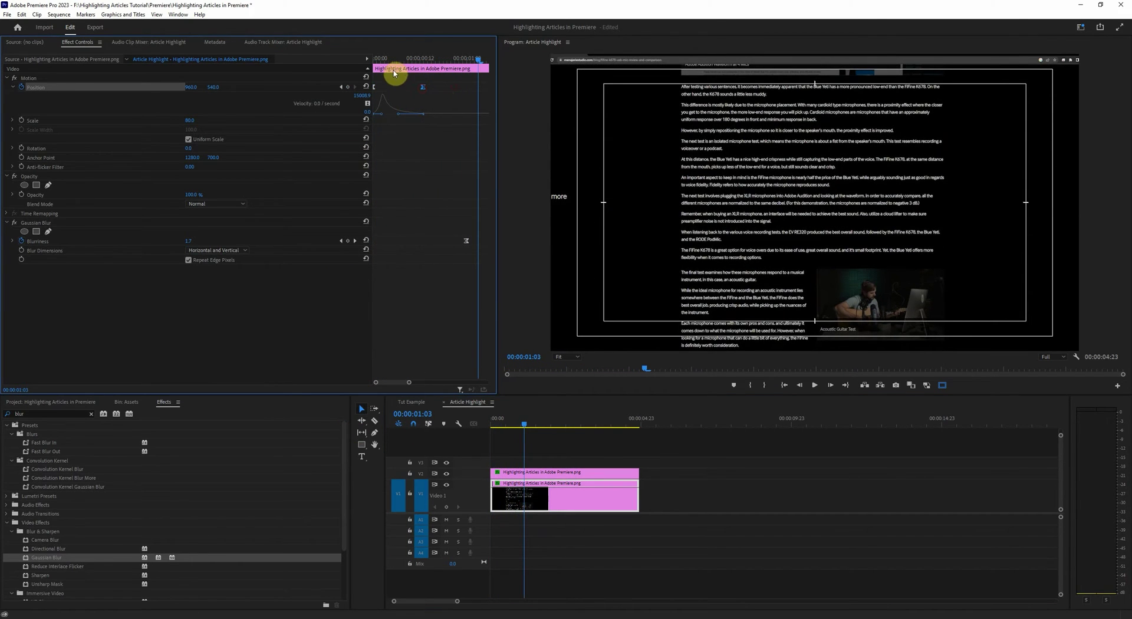
pyautogui.press('space')
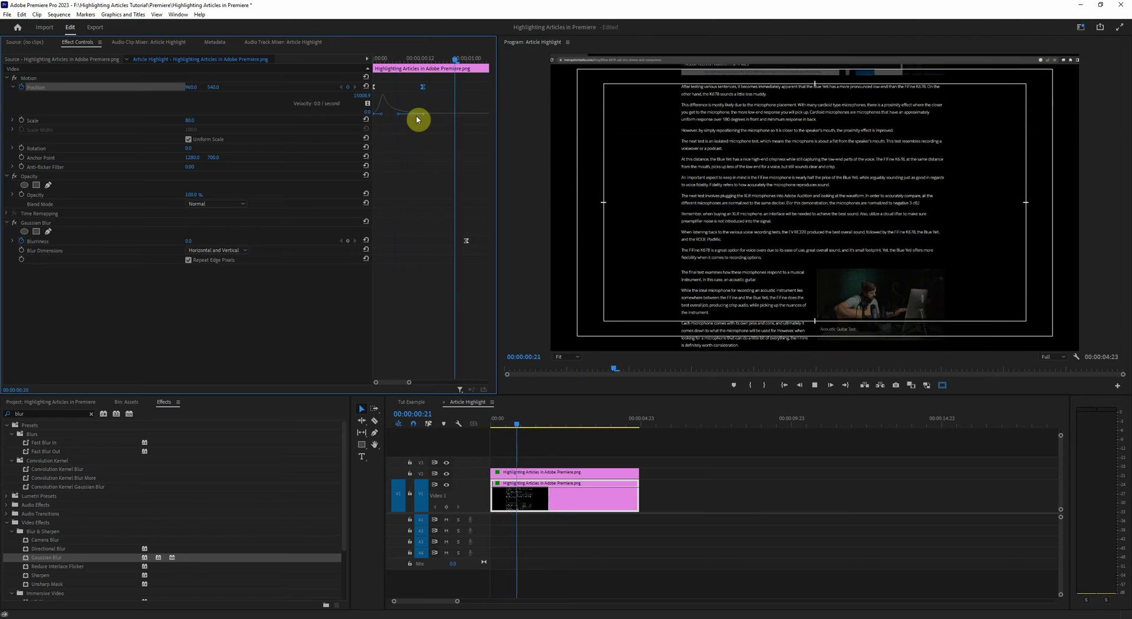
pyautogui.click(517, 421)
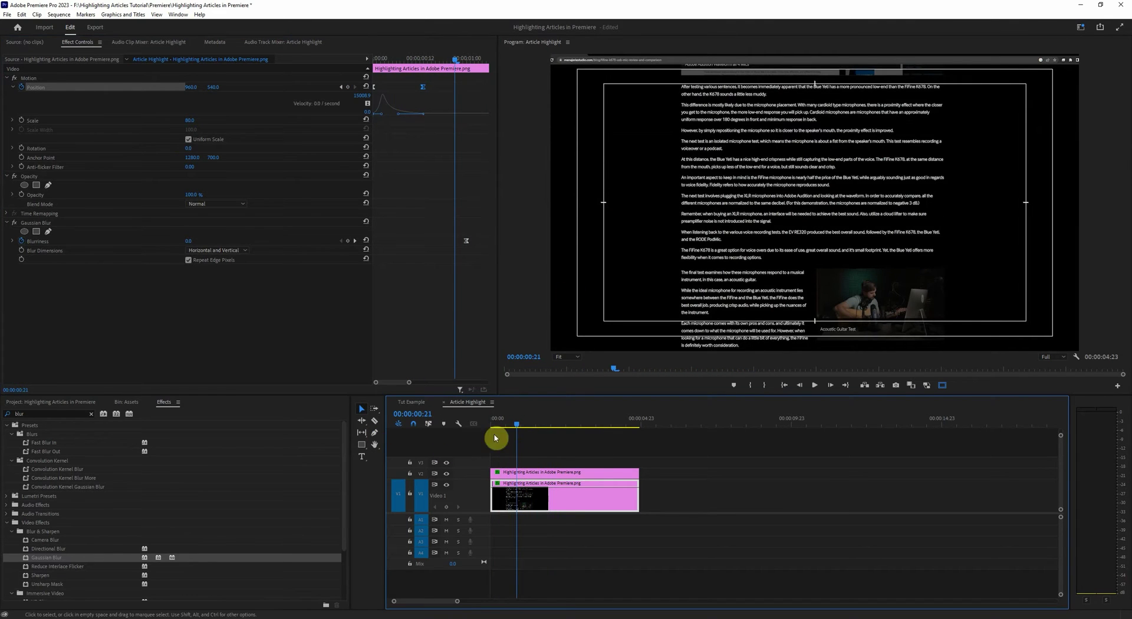
# Start a new Color Matte at about 2 seconds, accepting its default video settings
pyautogui.moveTo(528, 423); pyautogui.dragTo(557, 424)
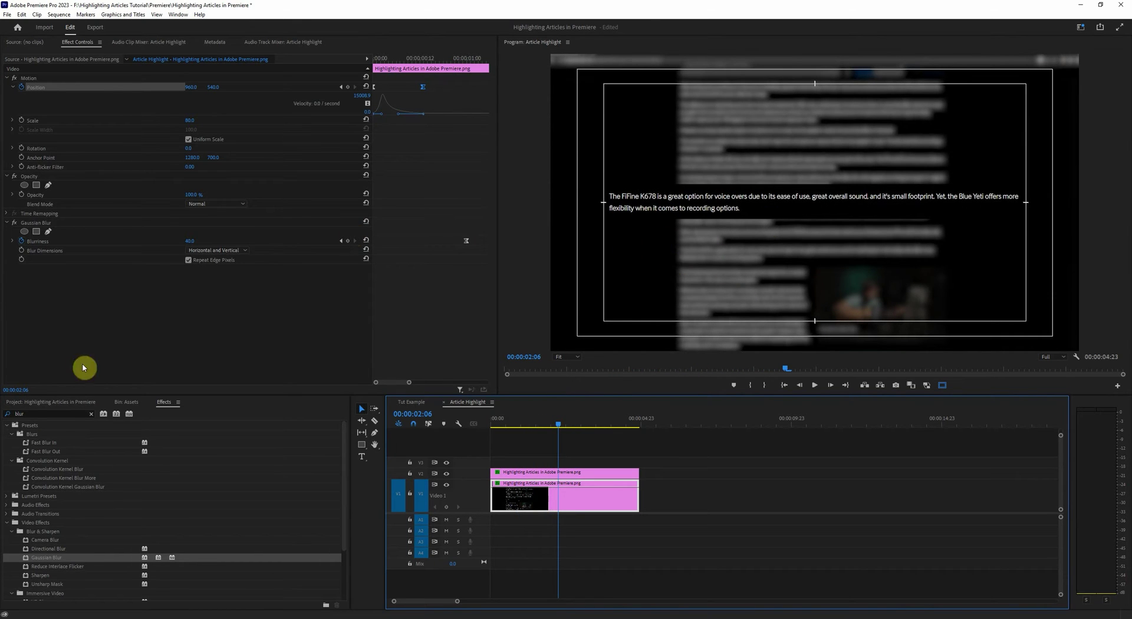
pyautogui.click(88, 403)
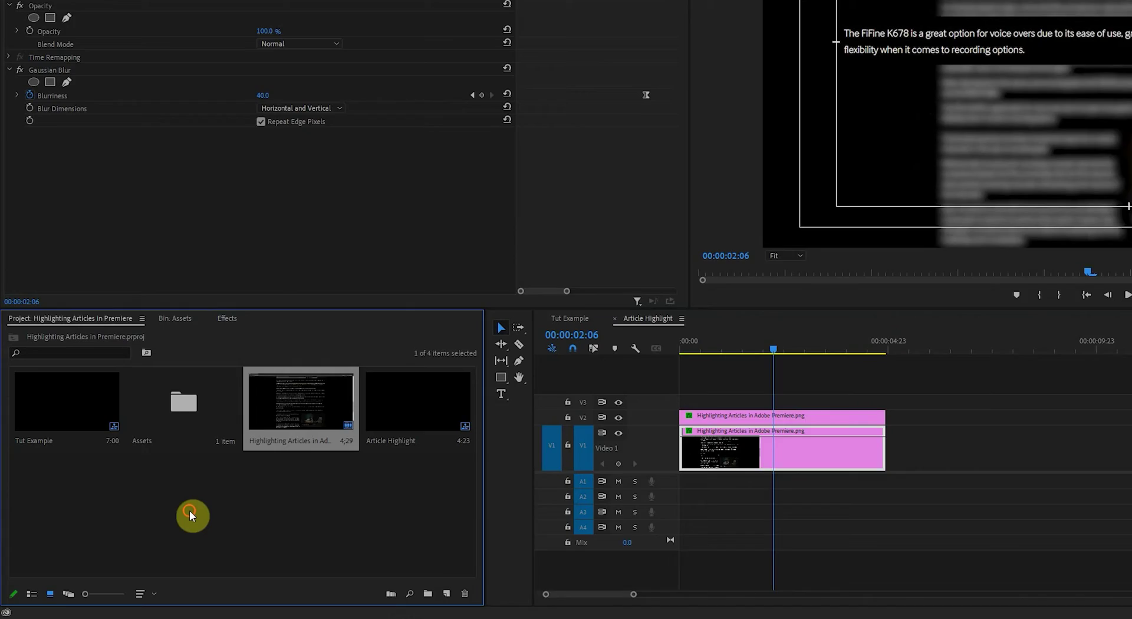
pyautogui.click(189, 514)
pyautogui.click(446, 593)
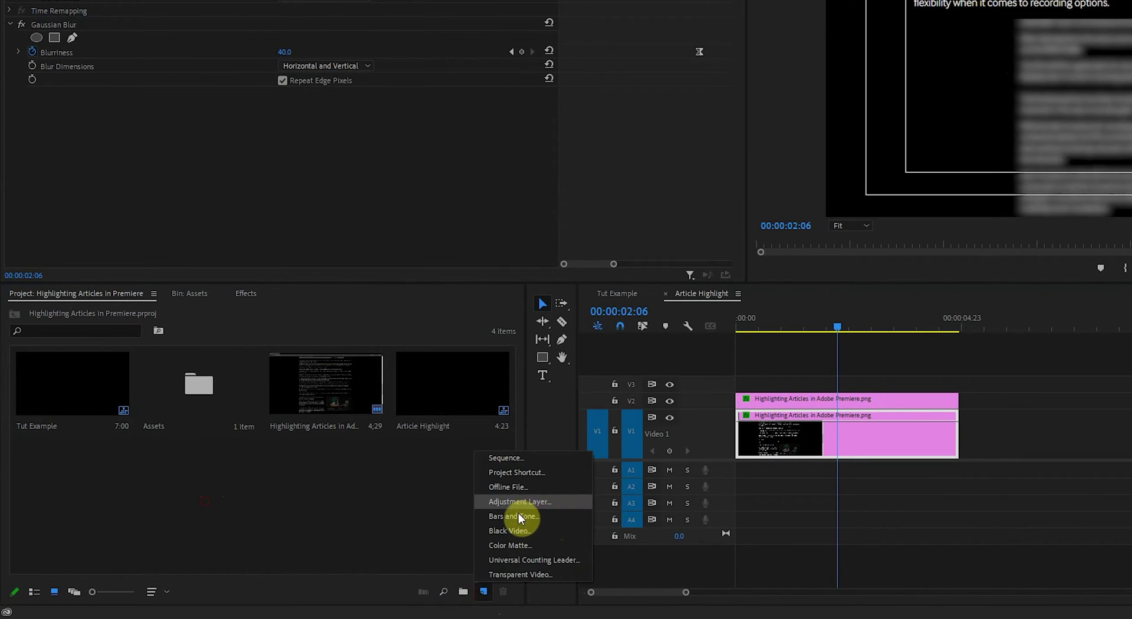
pyautogui.click(506, 546)
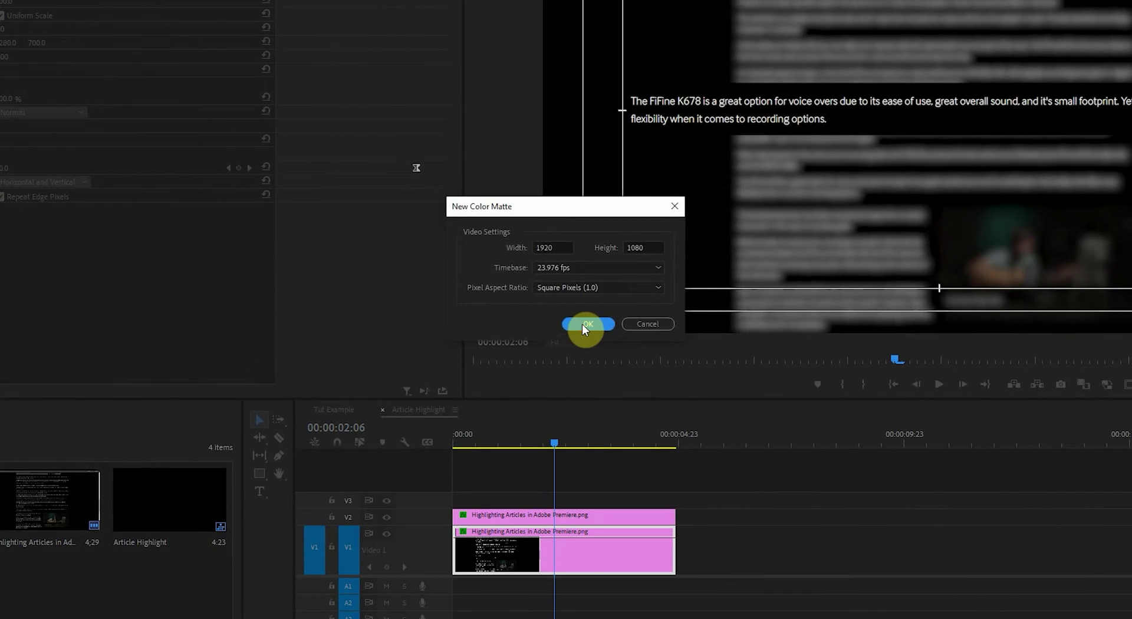
pyautogui.click(583, 323)
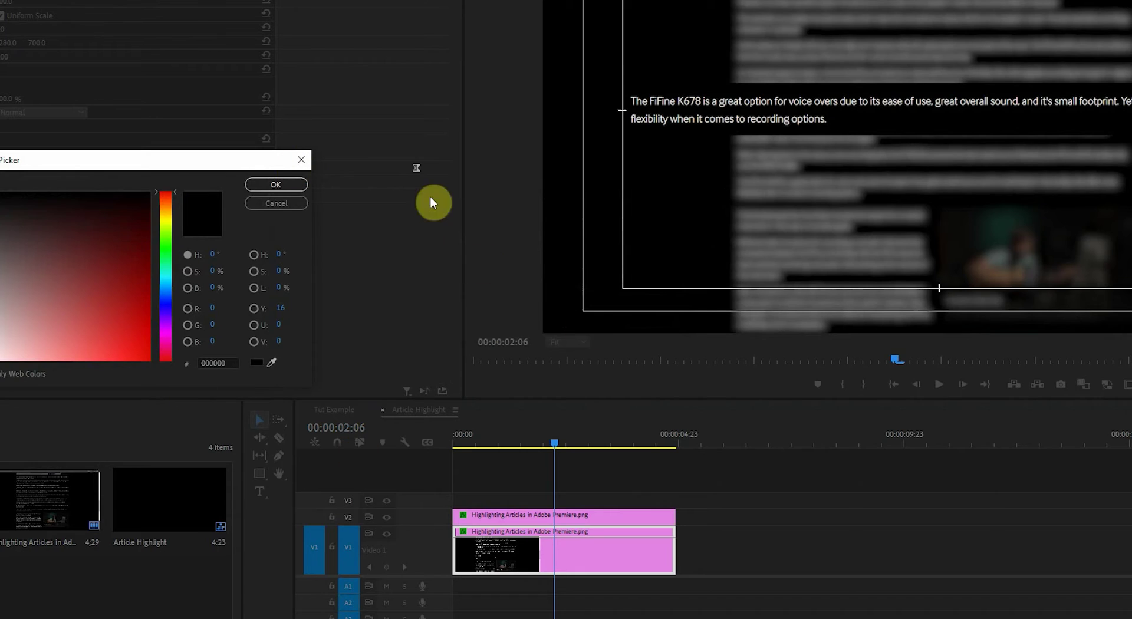
# Set the matte colour to hex 14ED00, keep the name Color Matte, and place it on V3
pyautogui.moveTo(200, 166); pyautogui.dragTo(560, 115)
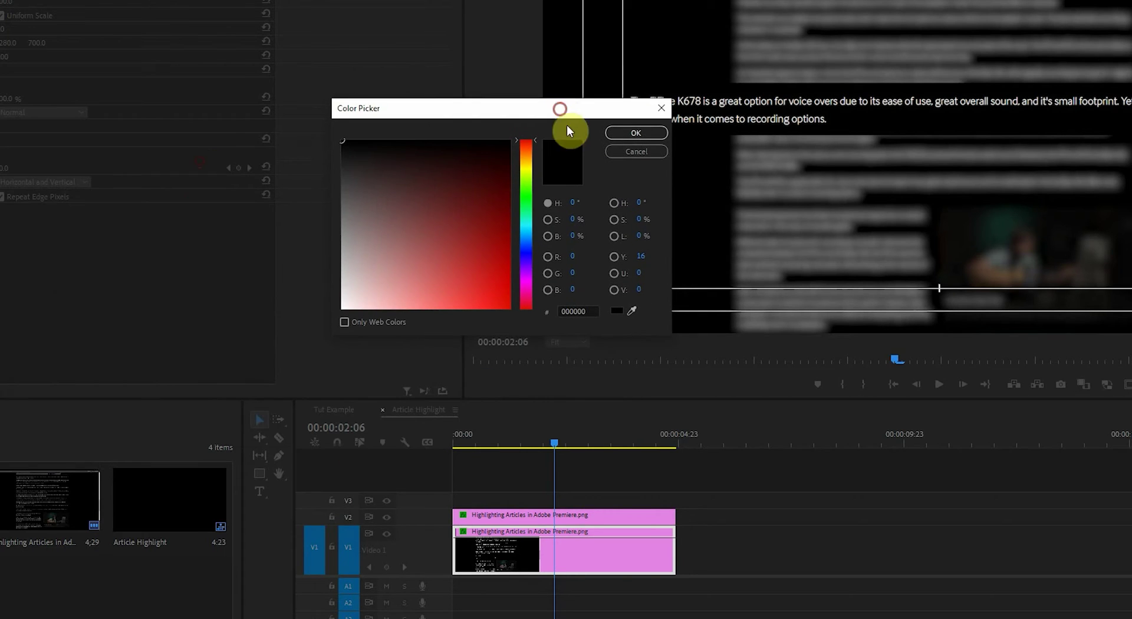
pyautogui.click(592, 310)
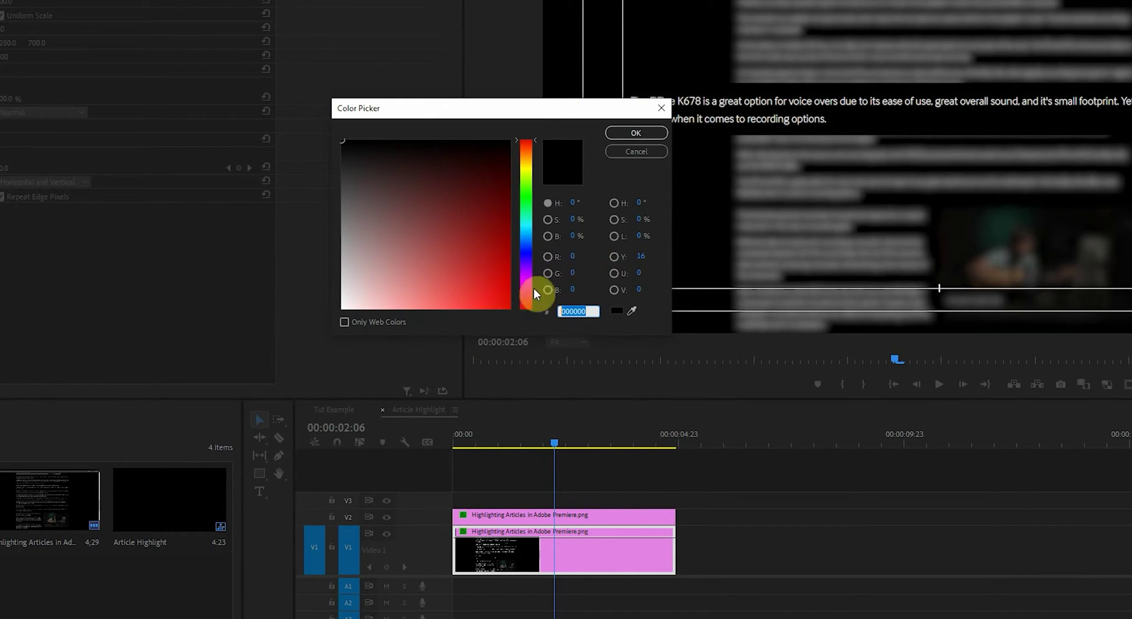
pyautogui.write('14ED00')
pyautogui.click(642, 138)
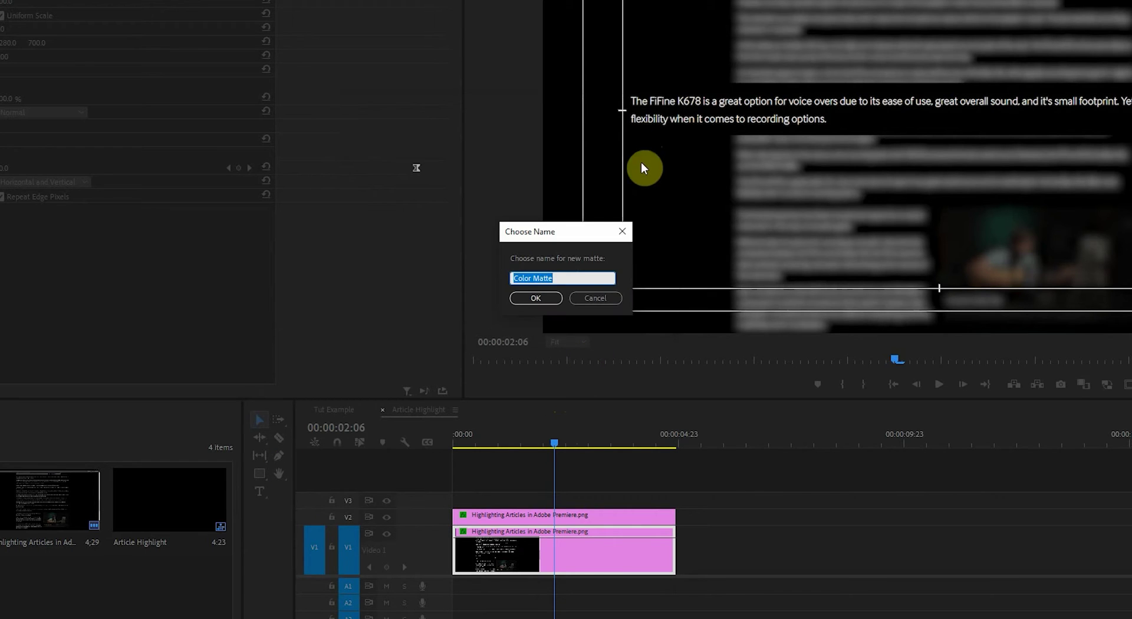
pyautogui.click(537, 298)
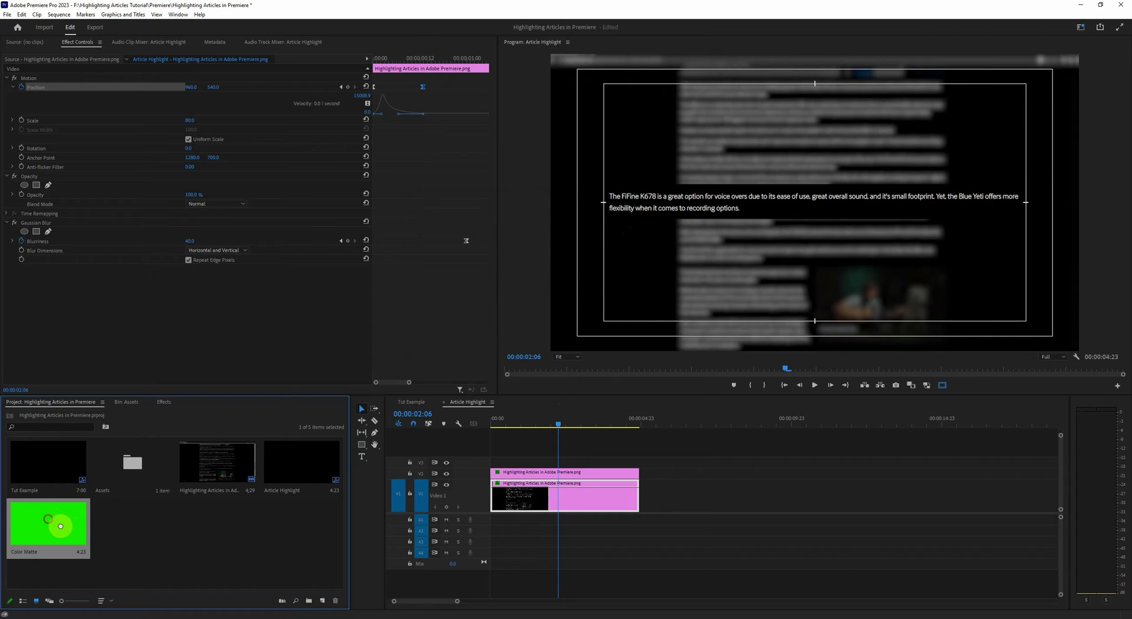
pyautogui.moveTo(60, 525); pyautogui.dragTo(560, 466)
# Hide V3 and crop the green matte to Top 46% and Bottom 49%, keyframing Right
pyautogui.click(596, 464)
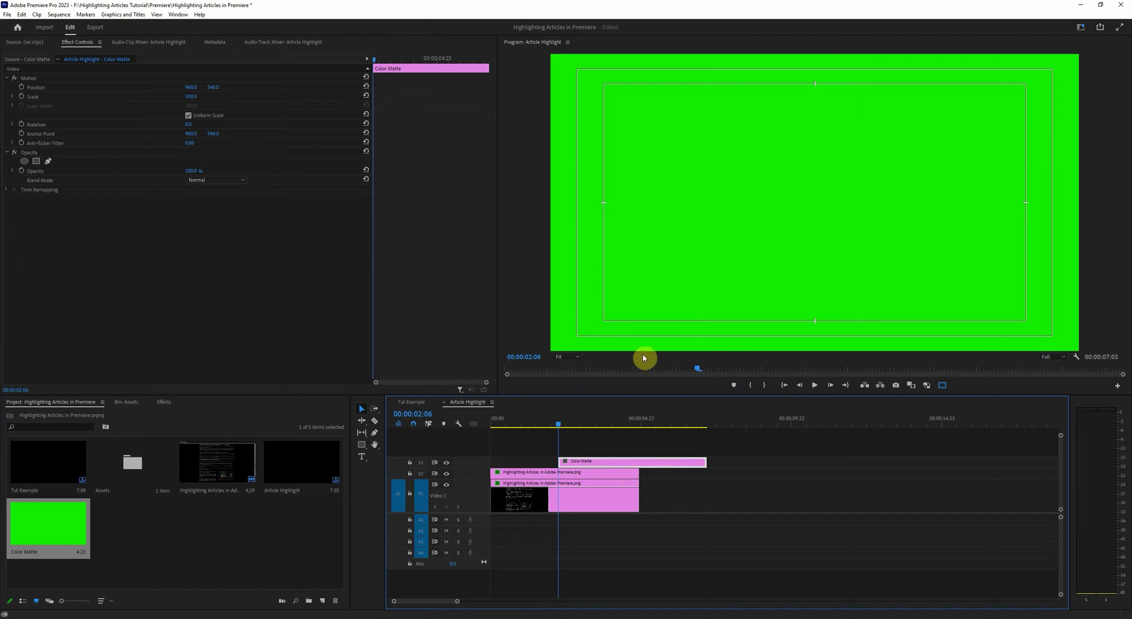
pyautogui.click(447, 464)
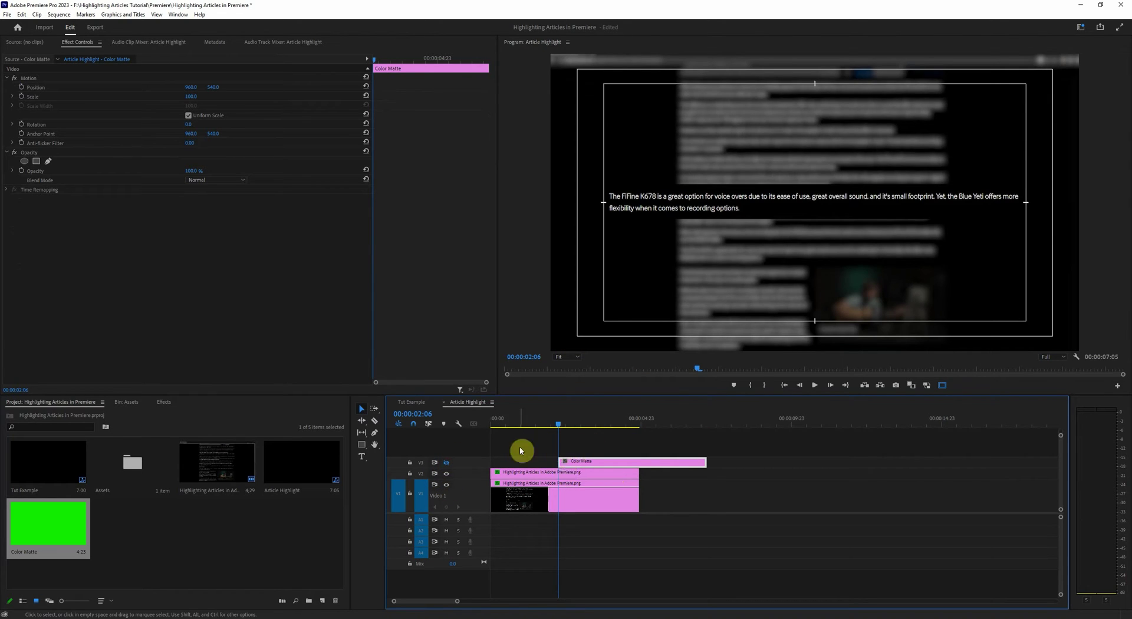
pyautogui.click(164, 401)
pyautogui.click(42, 413)
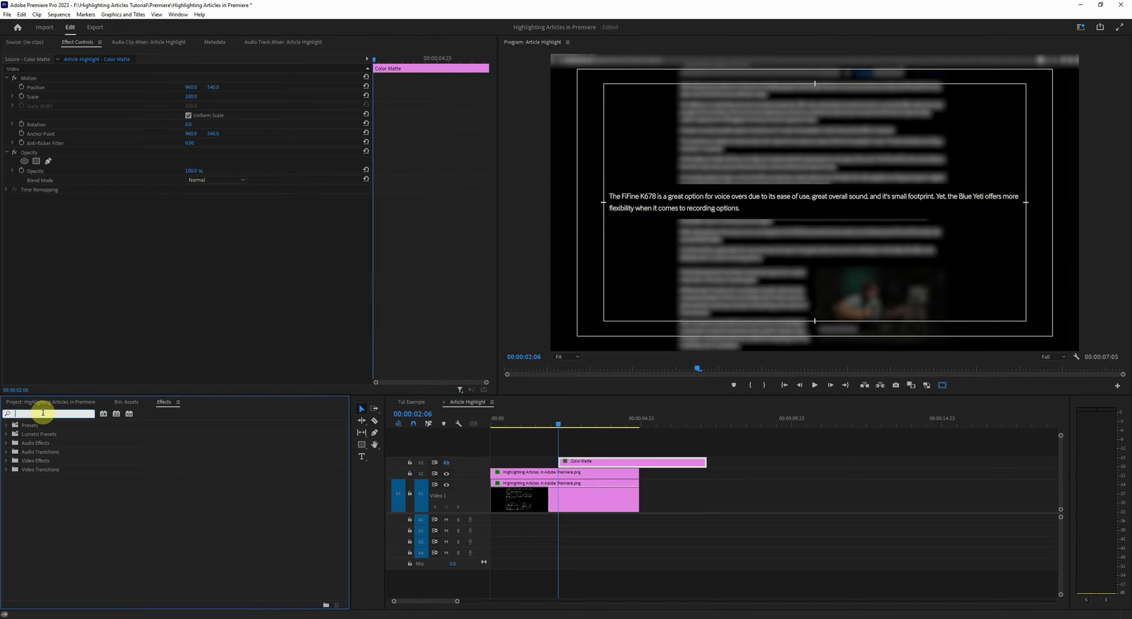
pyautogui.write('crop')
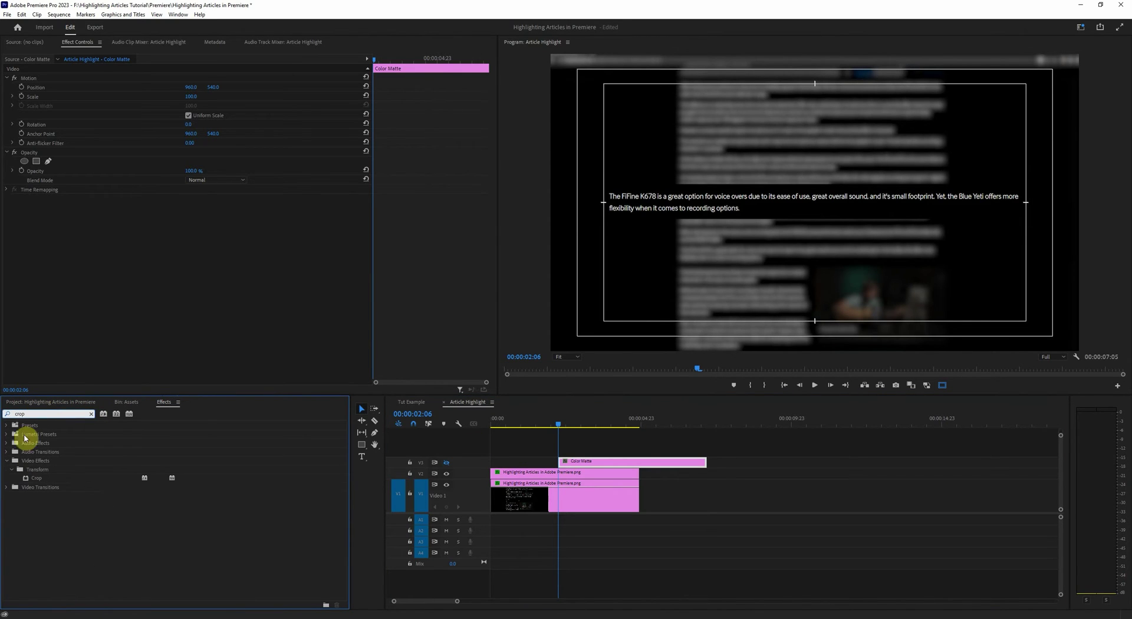
pyautogui.moveTo(36, 478); pyautogui.dragTo(151, 285)
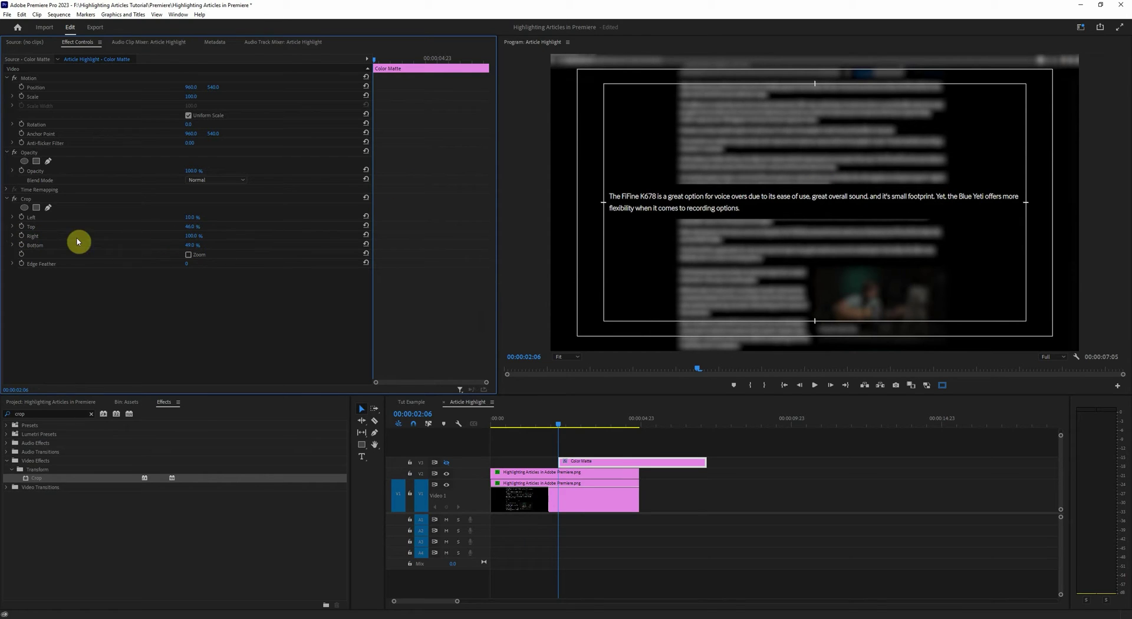
pyautogui.click(21, 236)
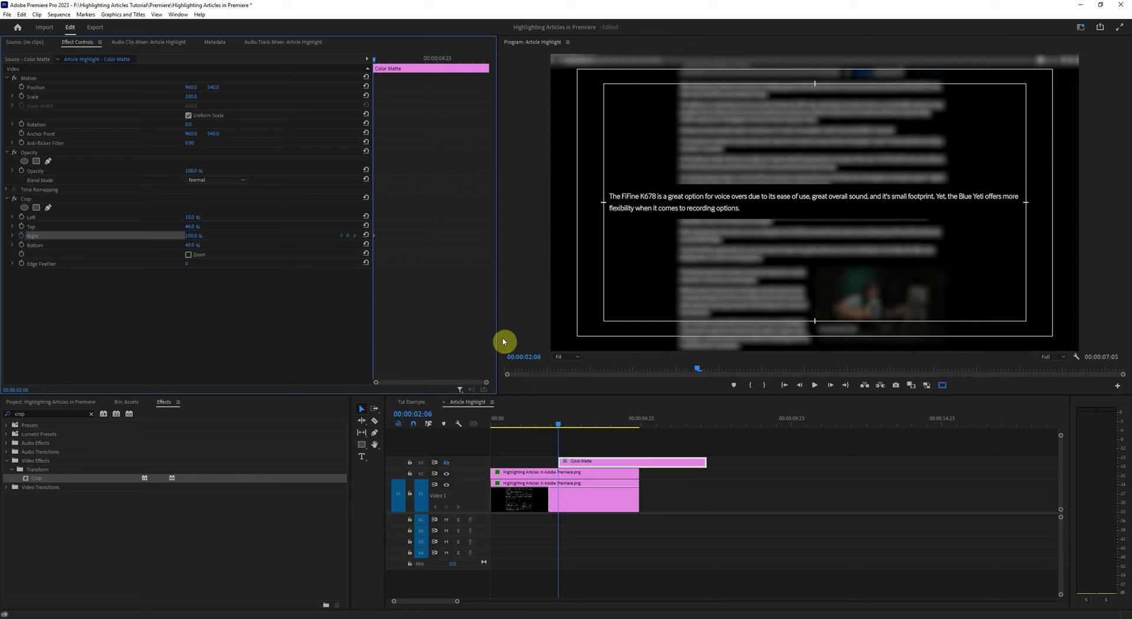
# Show V3 again and add a Right crop keyframe of 22% at 3:10
pyautogui.click(448, 464)
pyautogui.click(447, 467)
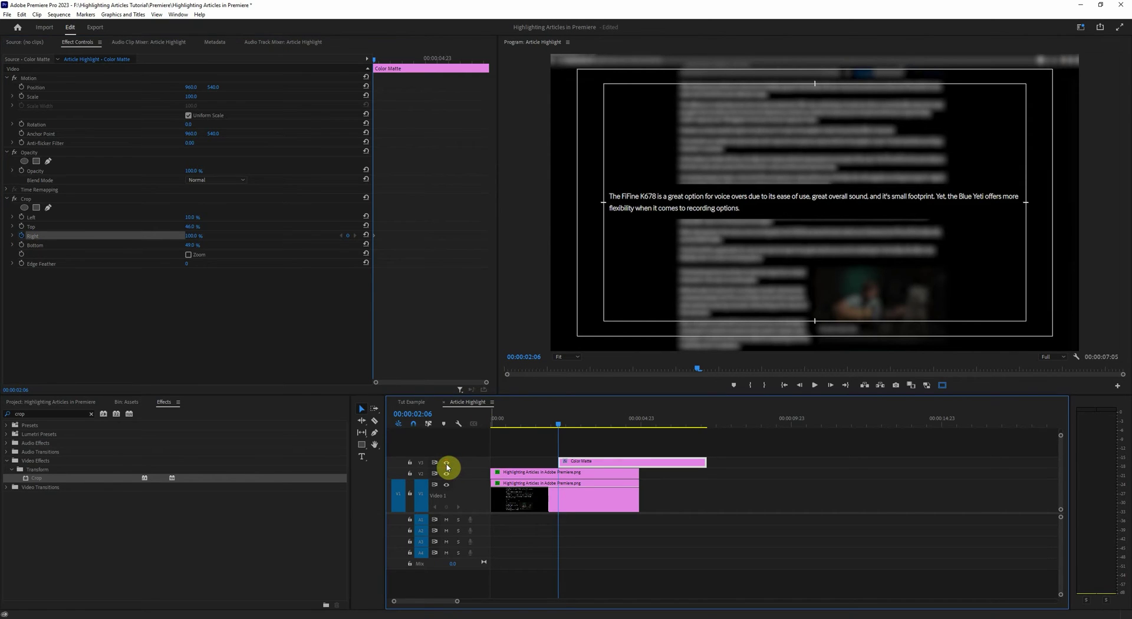
pyautogui.click(572, 424)
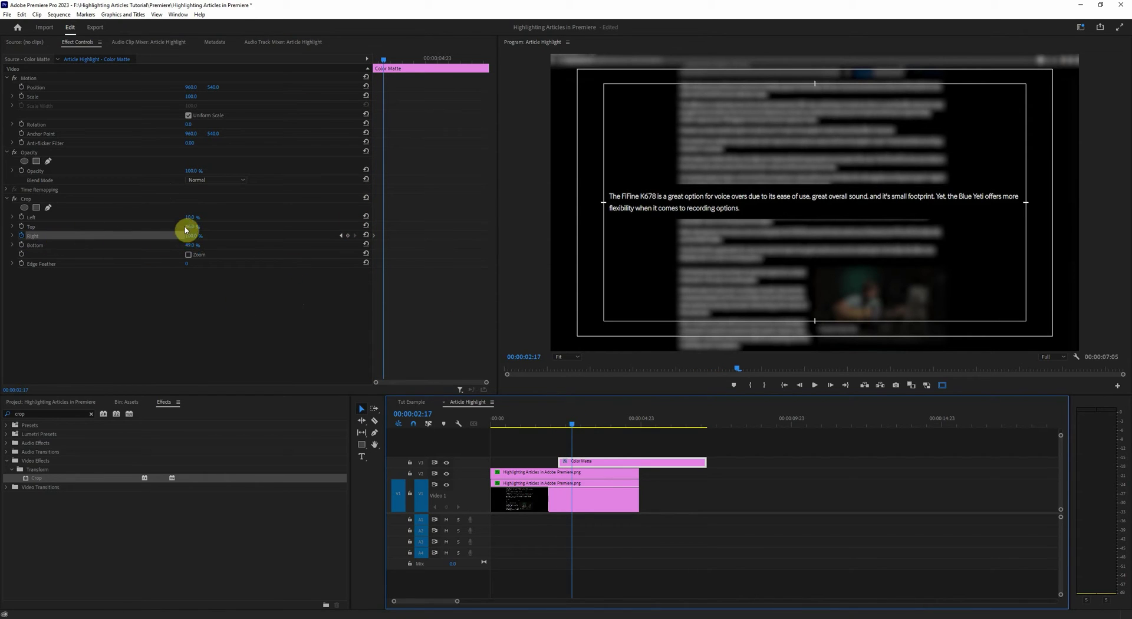
pyautogui.moveTo(384, 62); pyautogui.dragTo(399, 61)
pyautogui.moveTo(194, 239); pyautogui.dragTo(171, 238)
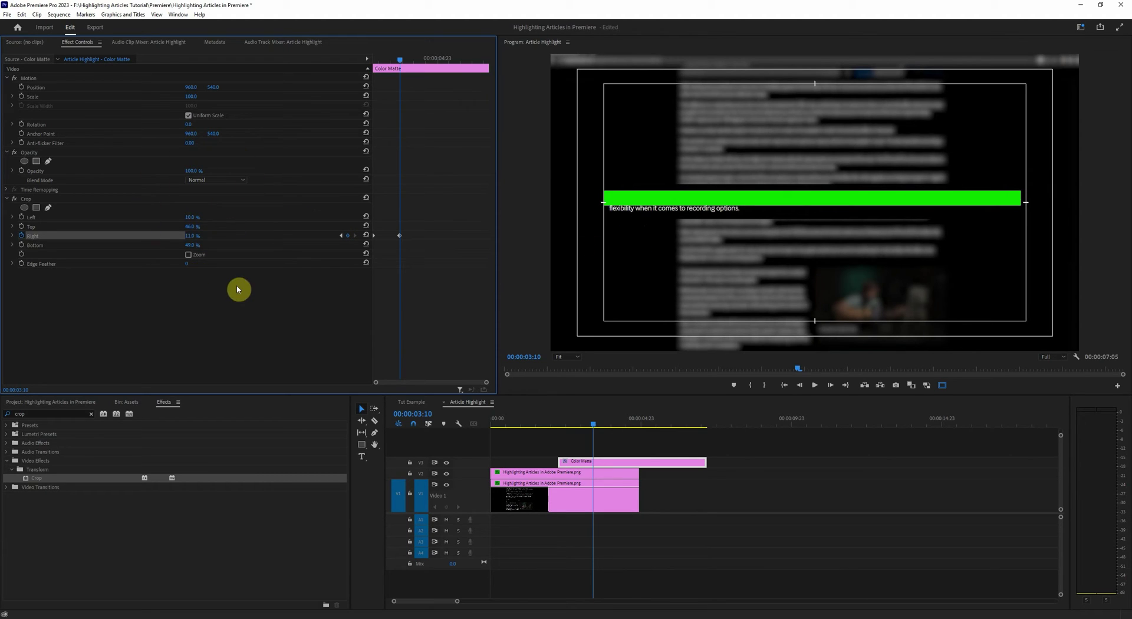
# Set the green matte's Opacity blend mode to Multiply and preview the wipe from the matte's start
pyautogui.click(211, 181)
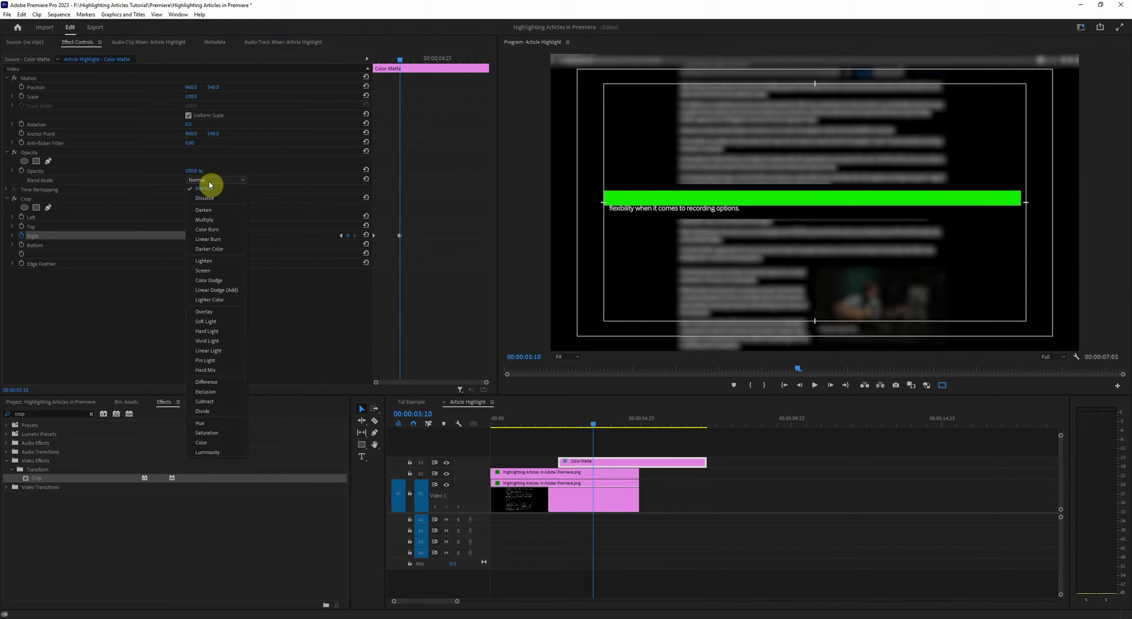
pyautogui.click(203, 220)
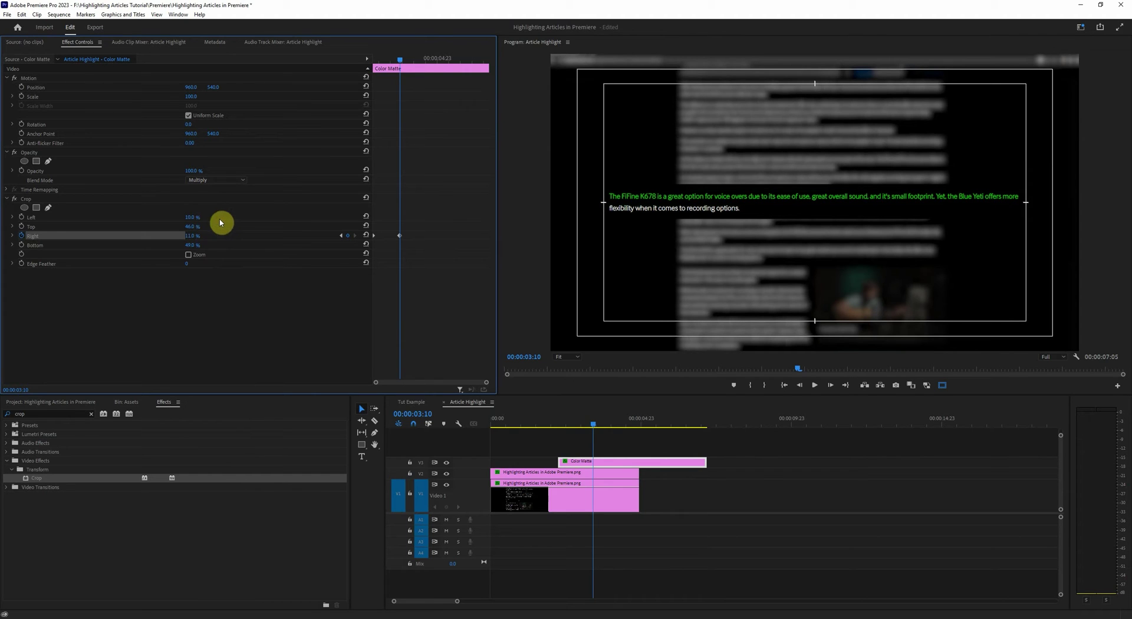
pyautogui.moveTo(383, 63); pyautogui.dragTo(328, 71)
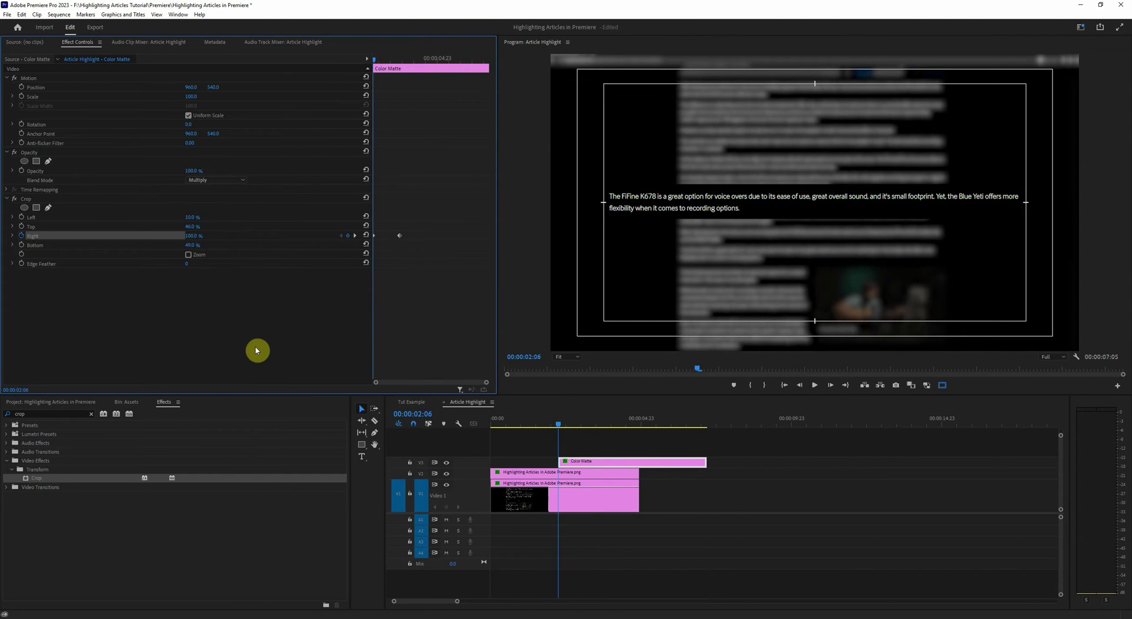
pyautogui.press('space')
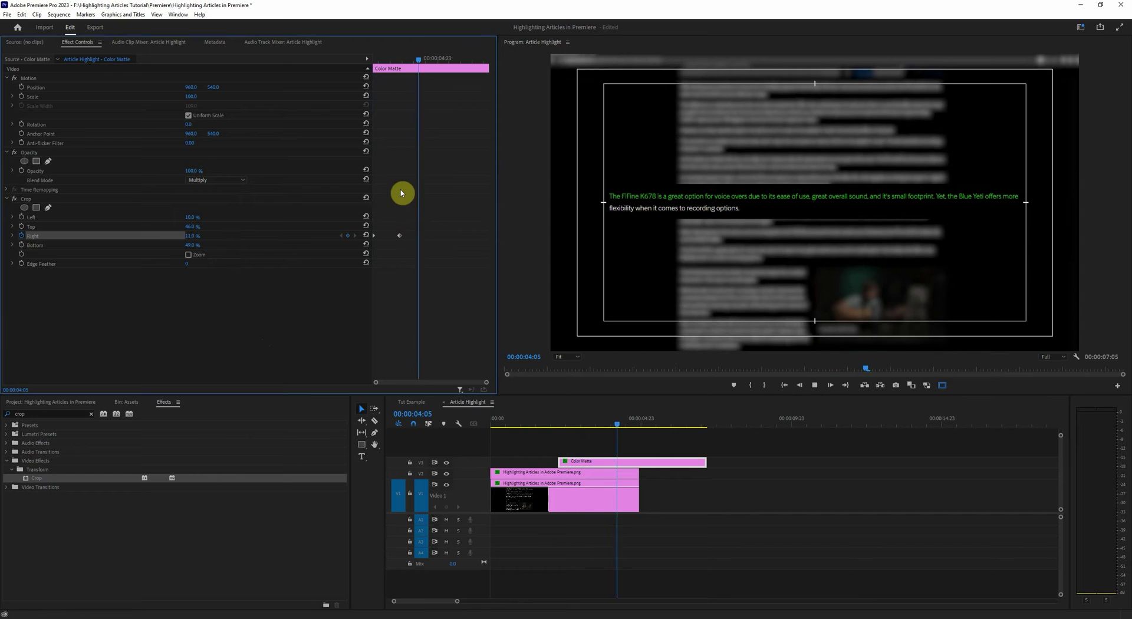
pyautogui.moveTo(386, 56); pyautogui.dragTo(362, 61)
pyautogui.press('space')
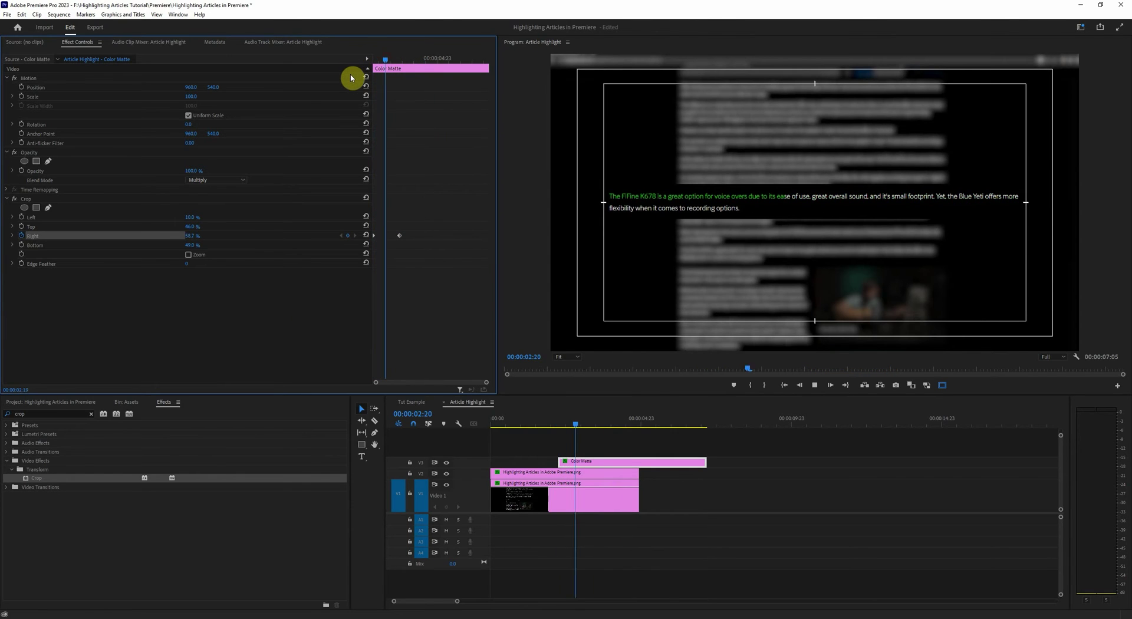
pyautogui.moveTo(394, 59); pyautogui.dragTo(370, 61)
# Apply easing to the green matte's Crop Right keyframe
pyautogui.click(400, 235)
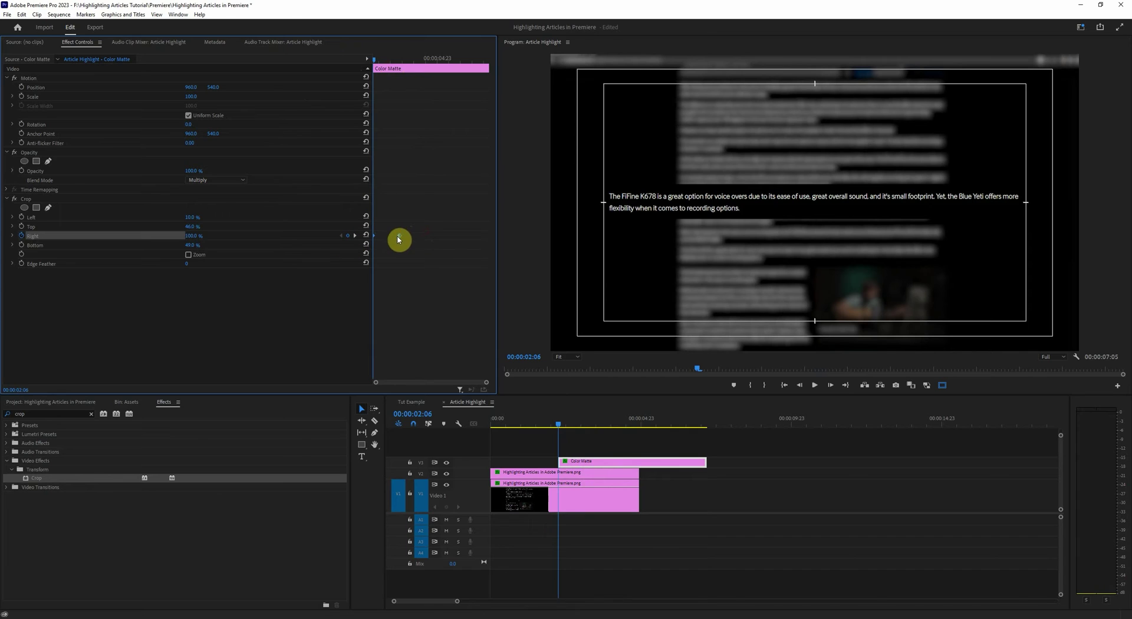
pyautogui.rightClick(397, 239)
pyautogui.click(429, 361)
pyautogui.rightClick(400, 237)
pyautogui.click(446, 370)
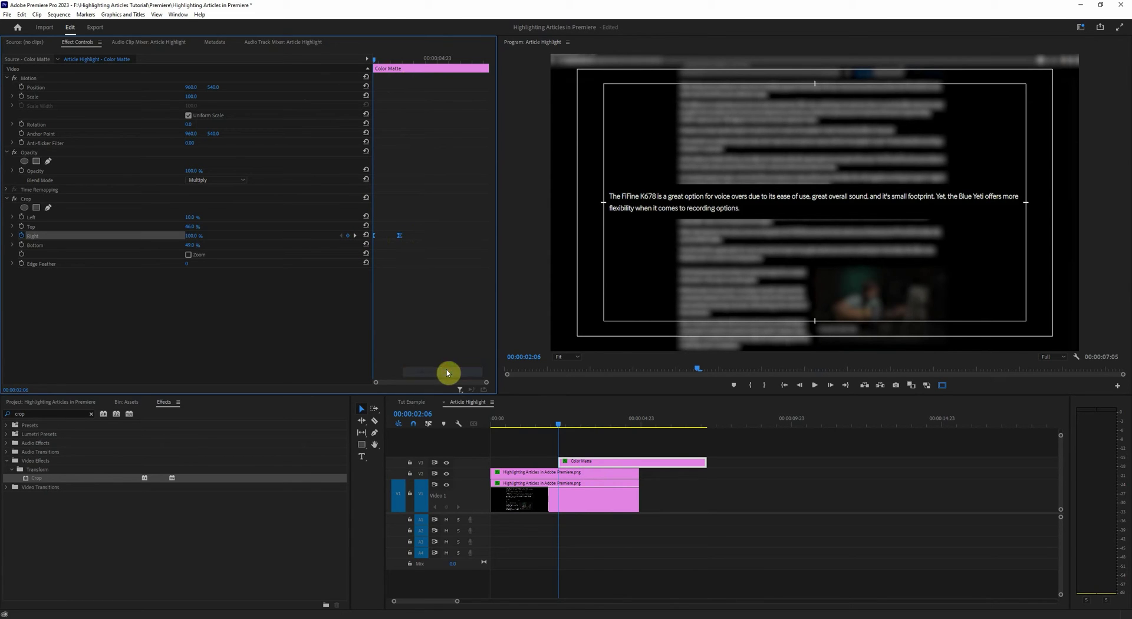
# Reshape the Crop Right speed graph so the first highlight finishes sooner, then preview it
pyautogui.click(13, 237)
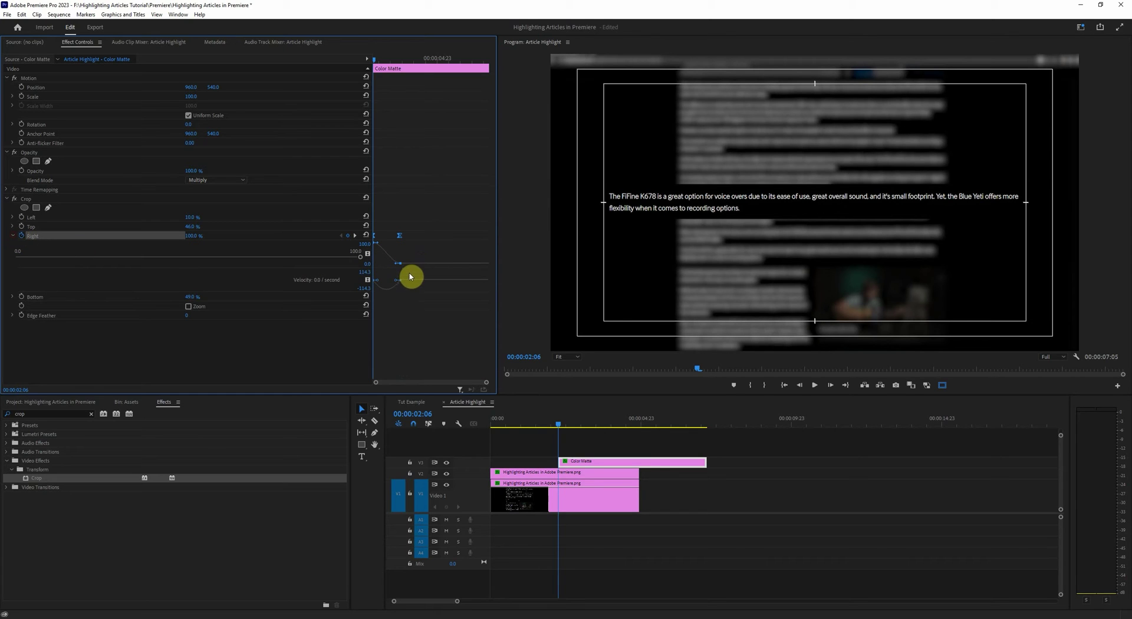
pyautogui.scroll(3, 409, 296)
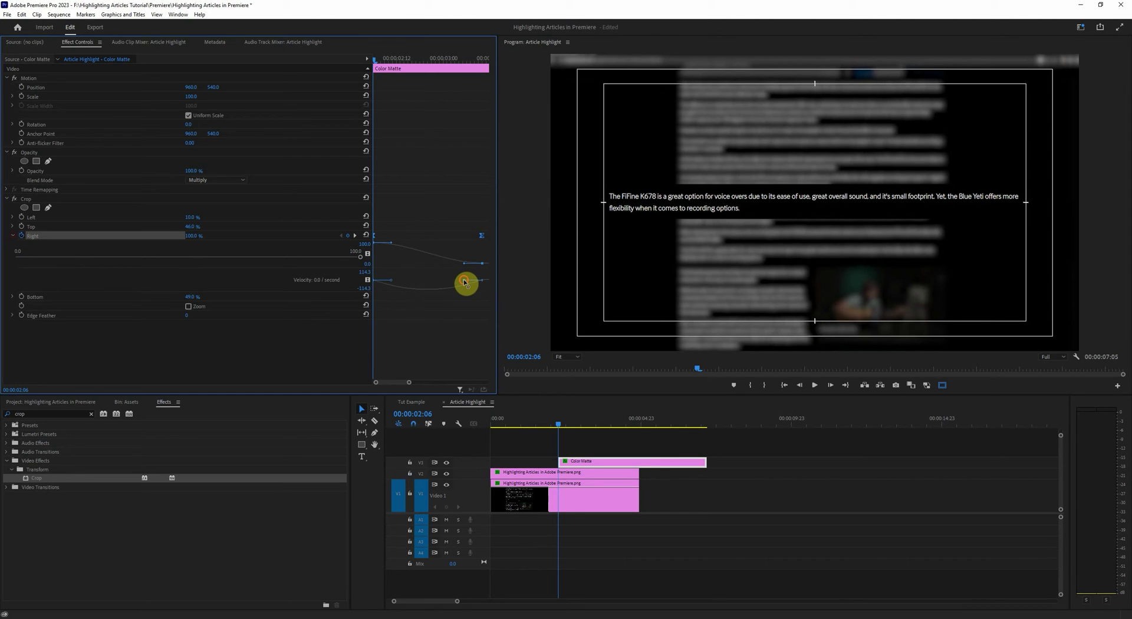
pyautogui.moveTo(464, 282)
pyautogui.mouseDown()
pyautogui.moveTo(444, 284)
pyautogui.moveTo(480, 277)
pyautogui.moveTo(464, 280)
pyautogui.mouseUp()
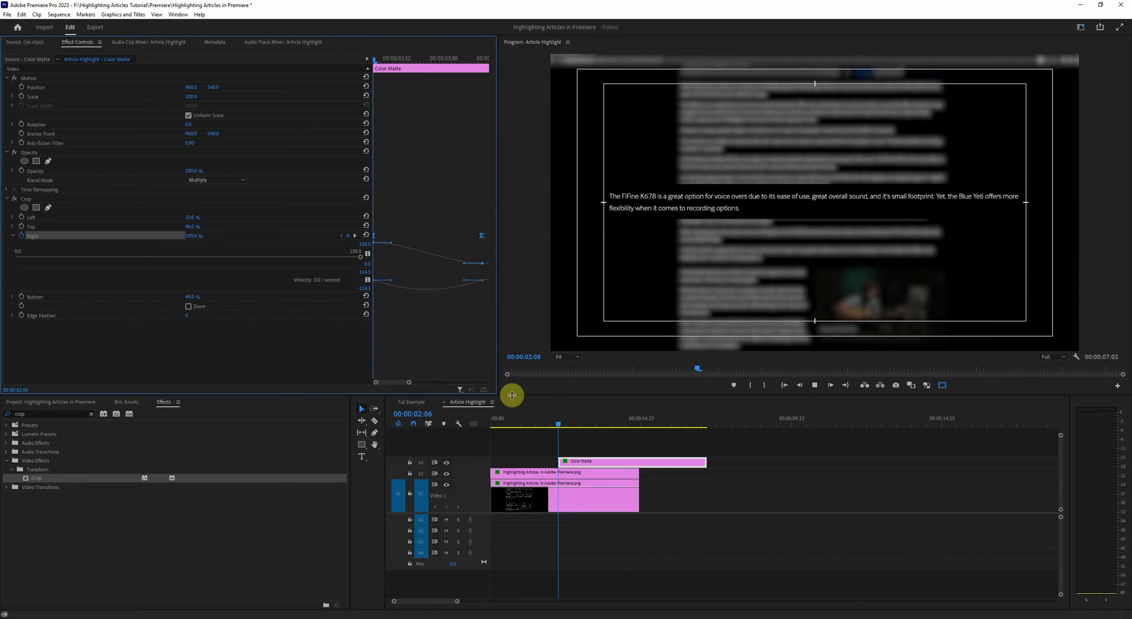
pyautogui.press('space')
pyautogui.press('space')
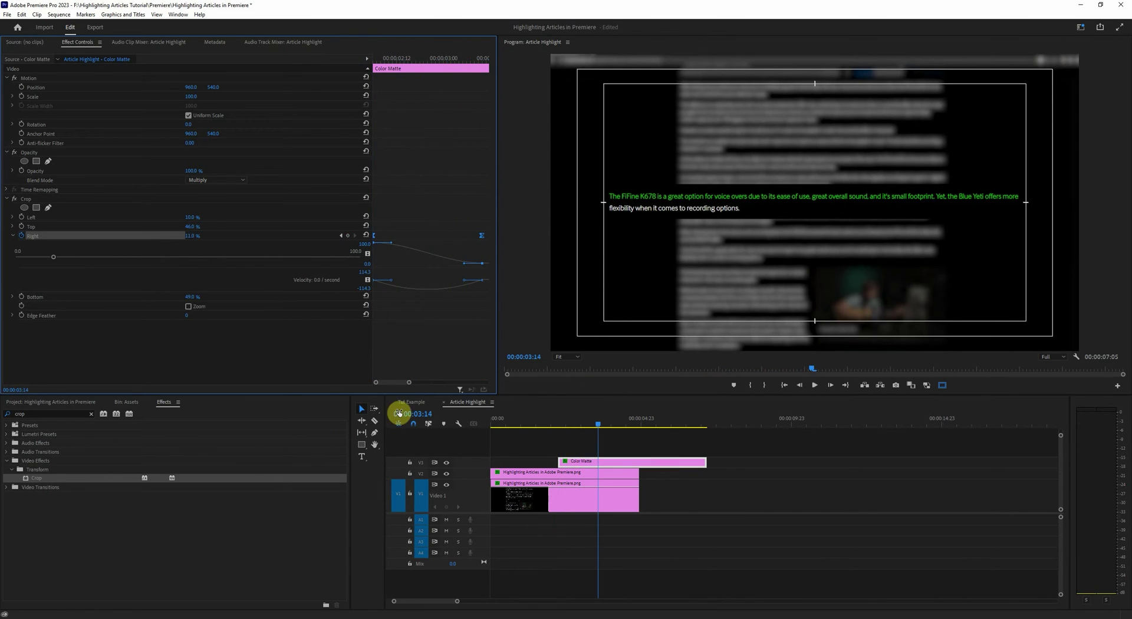
pyautogui.moveTo(410, 386); pyautogui.dragTo(348, 387)
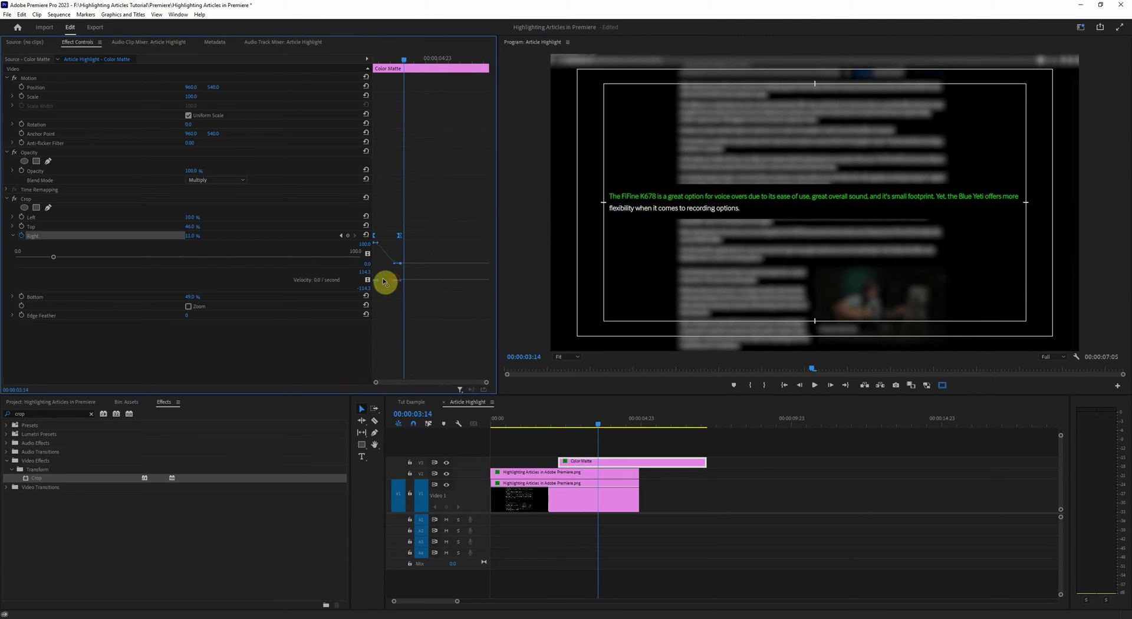
pyautogui.click(549, 421)
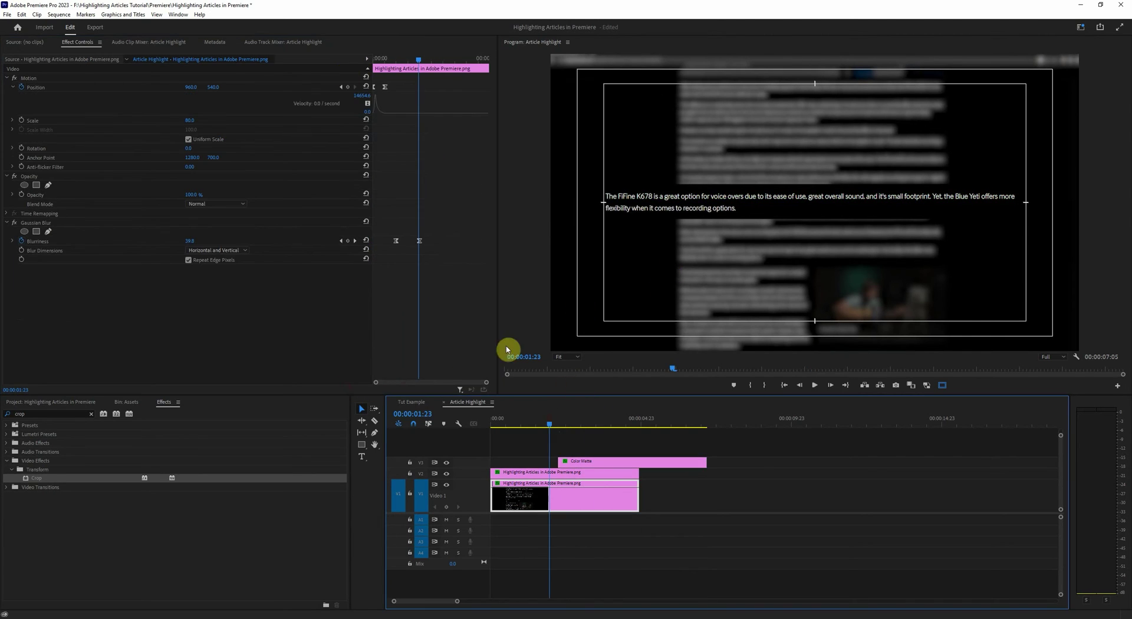
pyautogui.press('space')
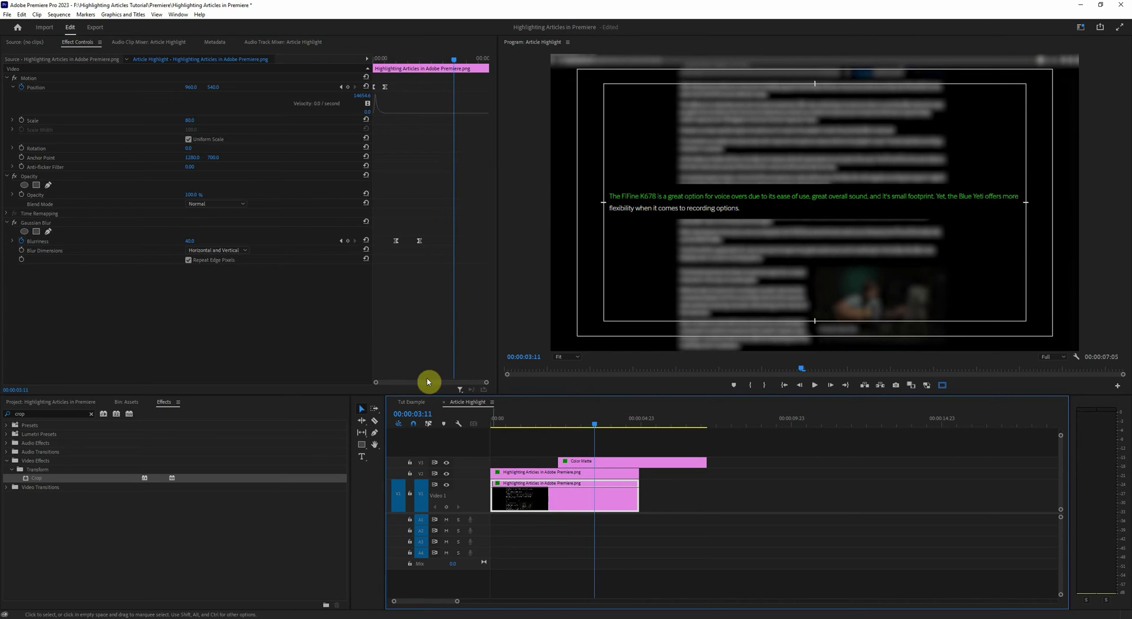
# Select both crop keyframes on the highlight matte and review the wipe's timing in playback
pyautogui.click(592, 461)
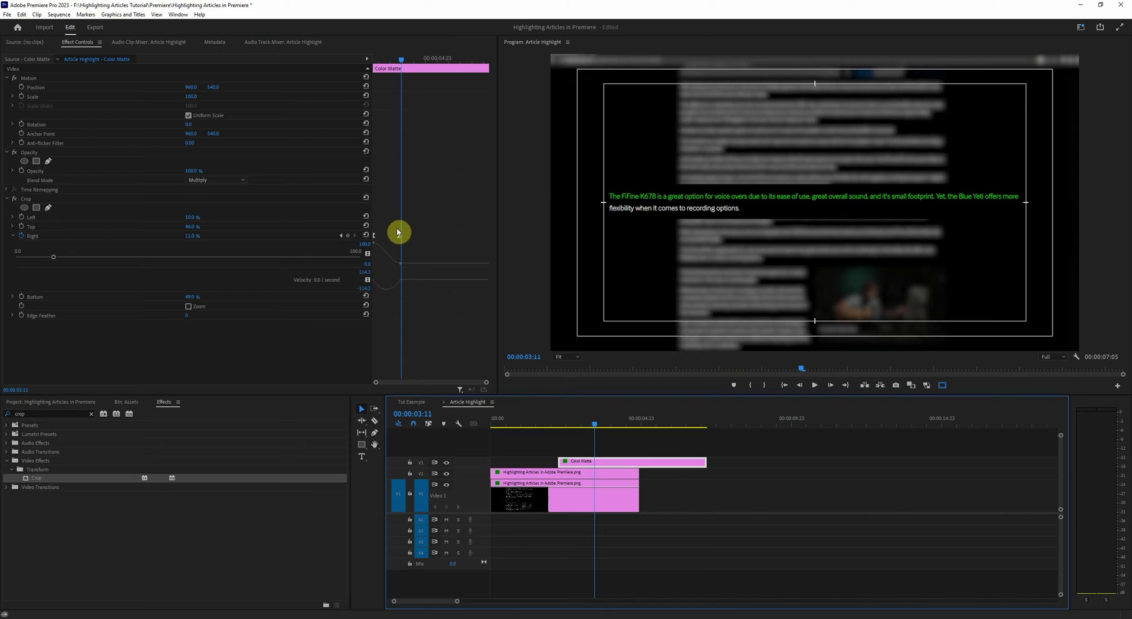
pyautogui.moveTo(415, 227); pyautogui.dragTo(336, 247)
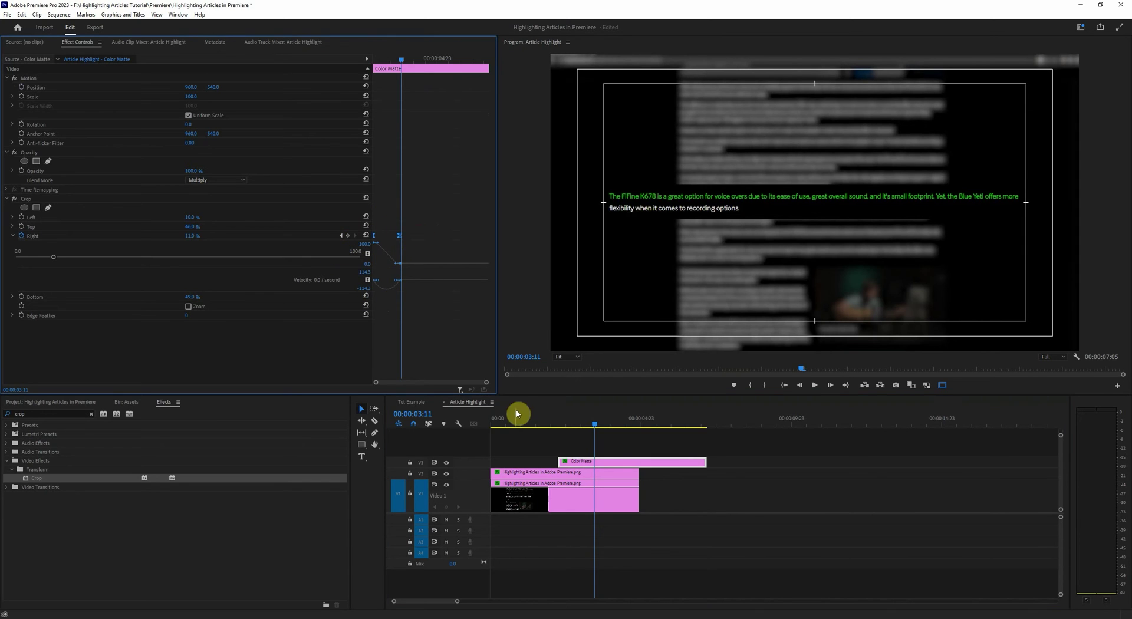
pyautogui.click(548, 420)
pyautogui.press('space')
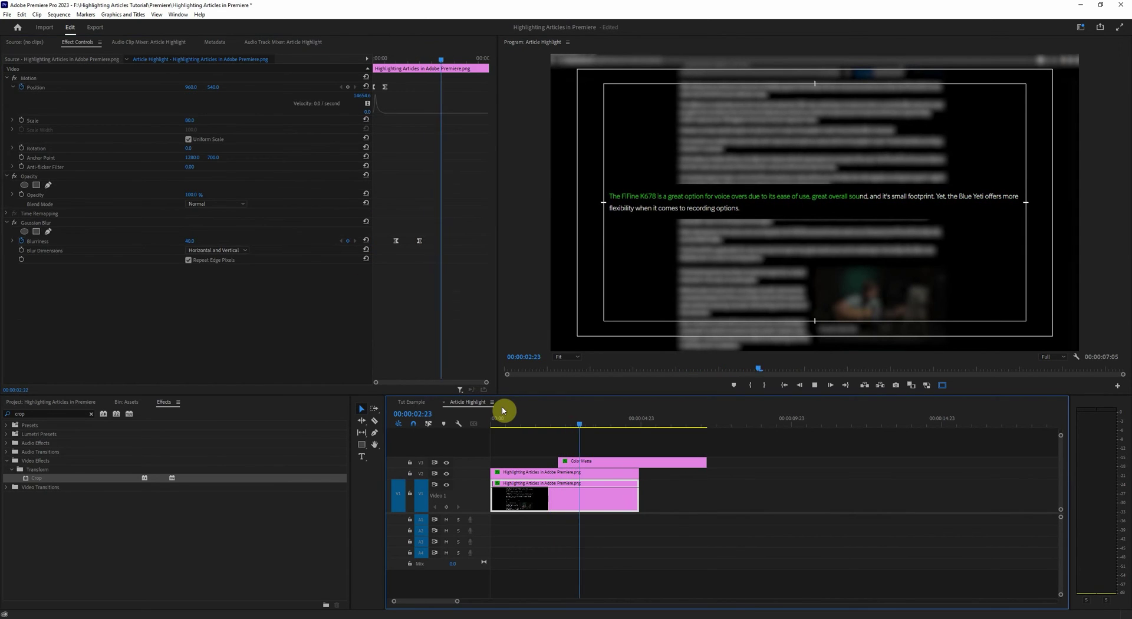
pyautogui.press('space')
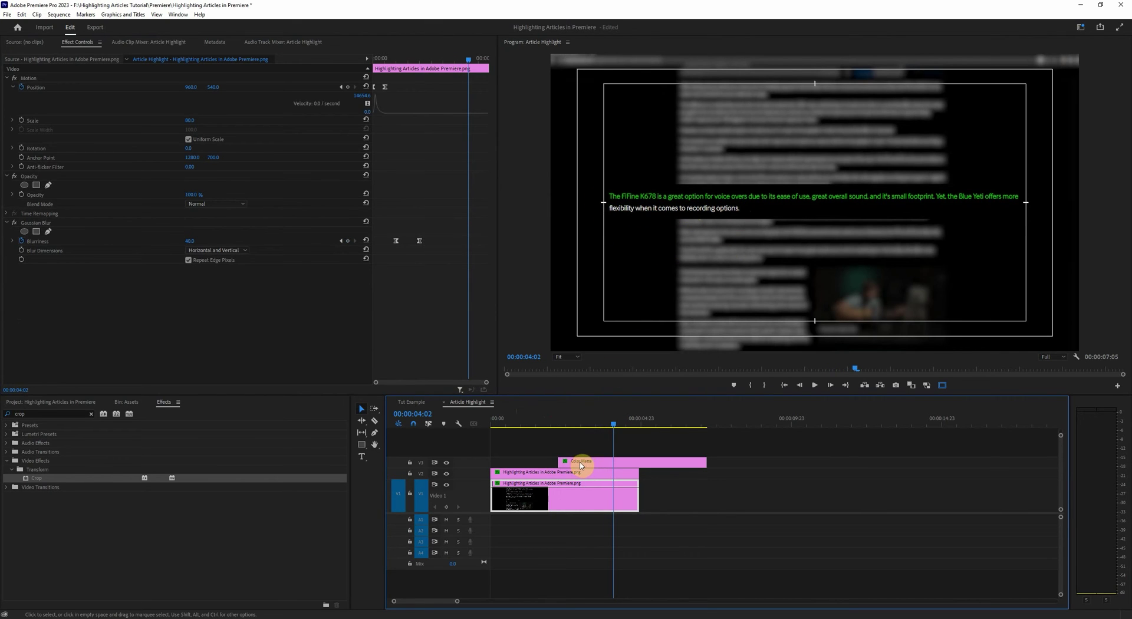
pyautogui.moveTo(559, 423); pyautogui.dragTo(589, 422)
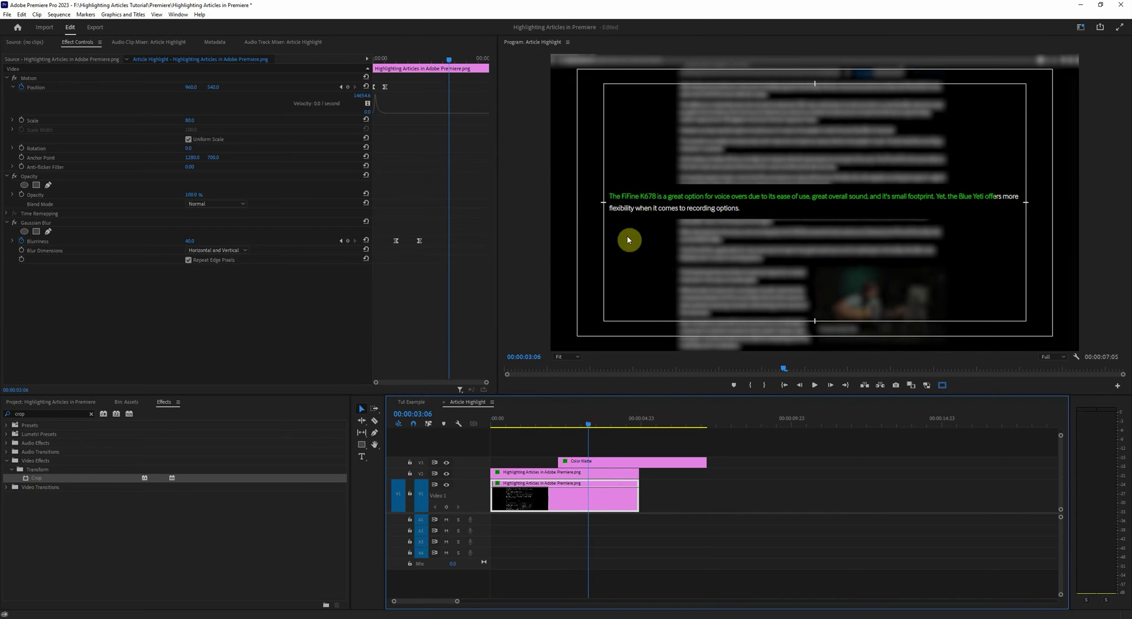
# Alt-drag a copy of the Color Matte from V3 onto V4 and nudge its Position Y downward
pyautogui.click(585, 462)
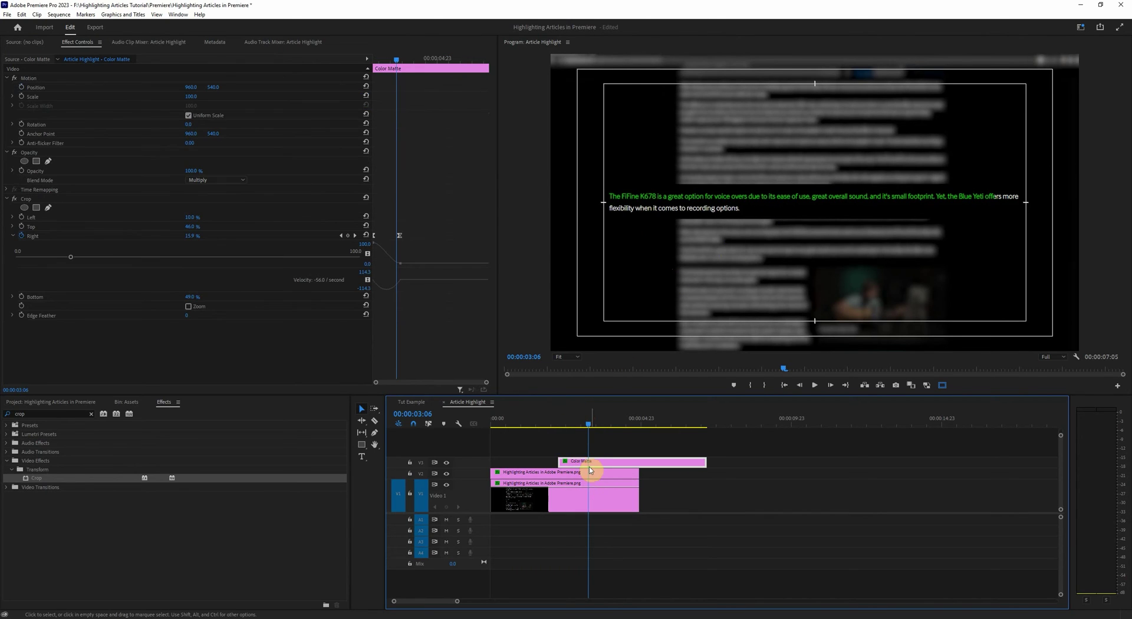
pyautogui.moveTo(583, 463)
pyautogui.mouseDown()
pyautogui.moveTo(586, 450)
pyautogui.moveTo(566, 450)
pyautogui.moveTo(589, 449)
pyautogui.mouseUp()
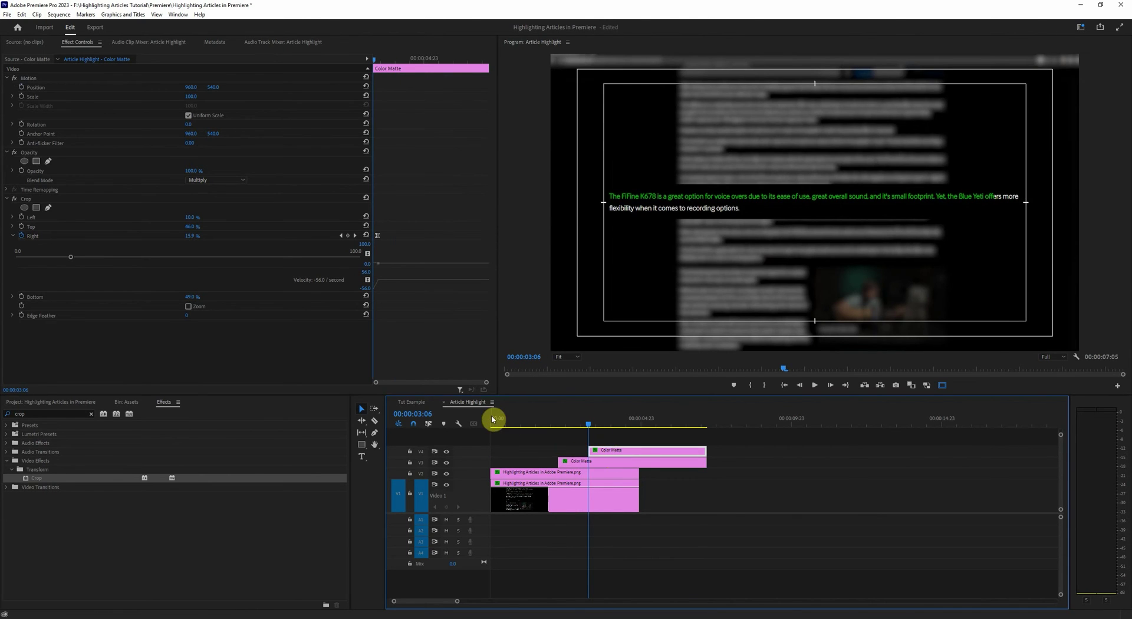
pyautogui.moveTo(216, 89); pyautogui.dragTo(218, 87)
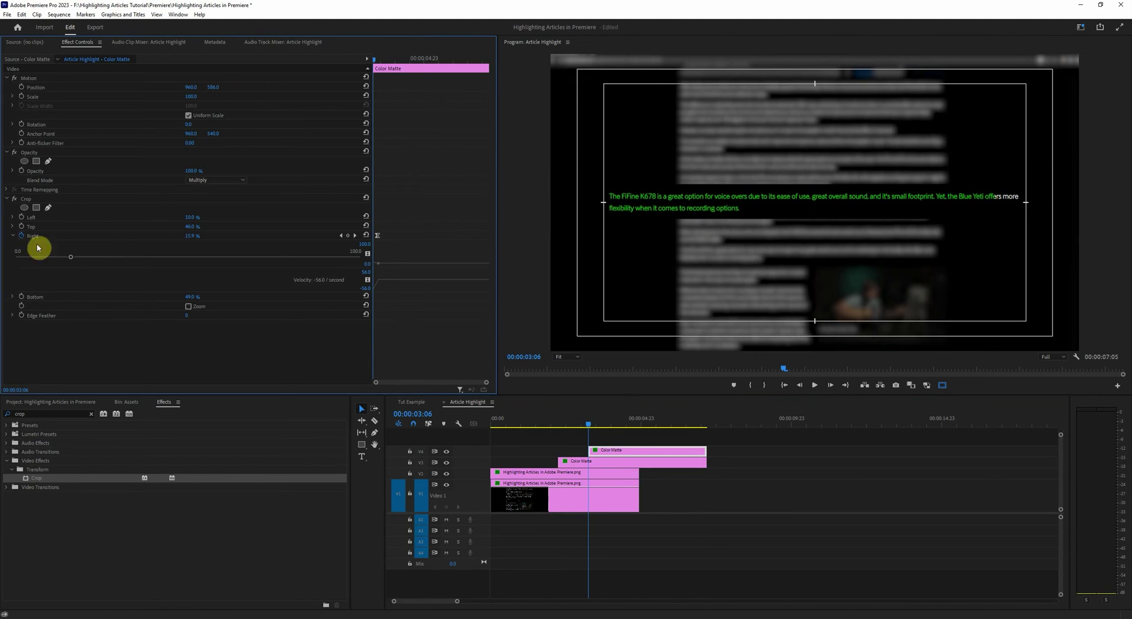
# Delete the copied matte's inherited Crop Right keyframes and set a new starting Right crop value
pyautogui.click(22, 237)
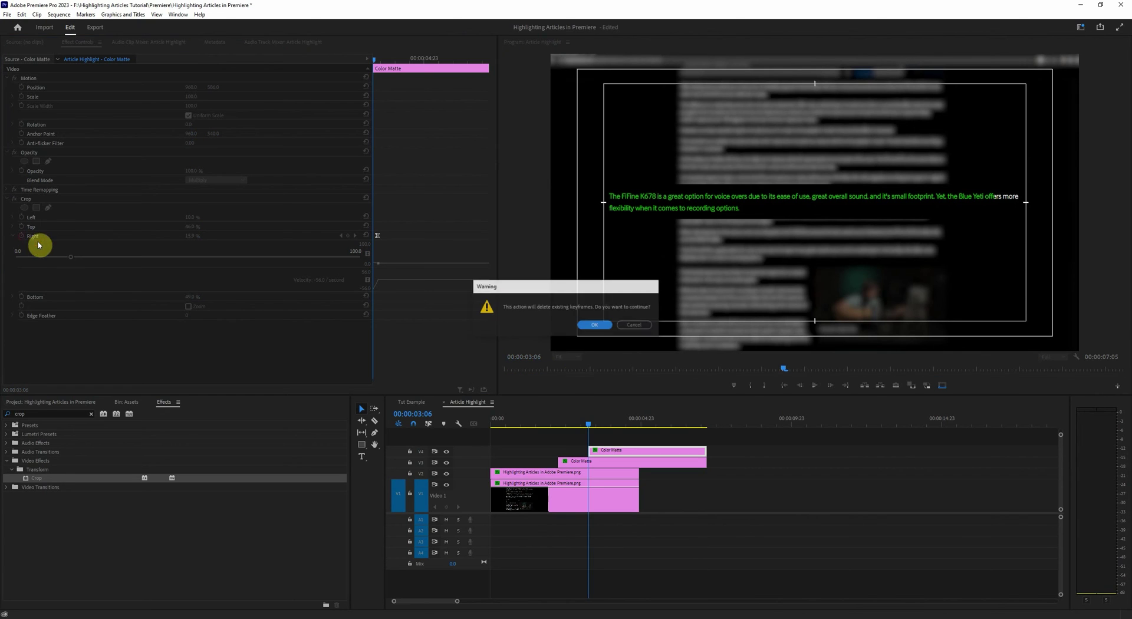
pyautogui.click(593, 327)
pyautogui.click(604, 462)
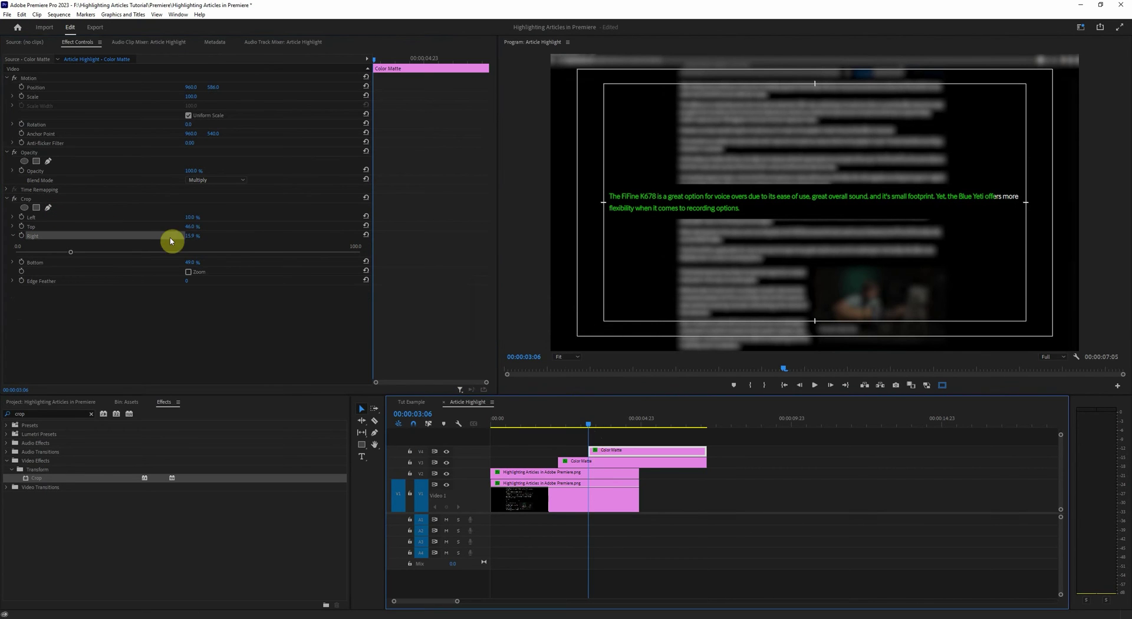
pyautogui.moveTo(190, 238); pyautogui.dragTo(160, 238)
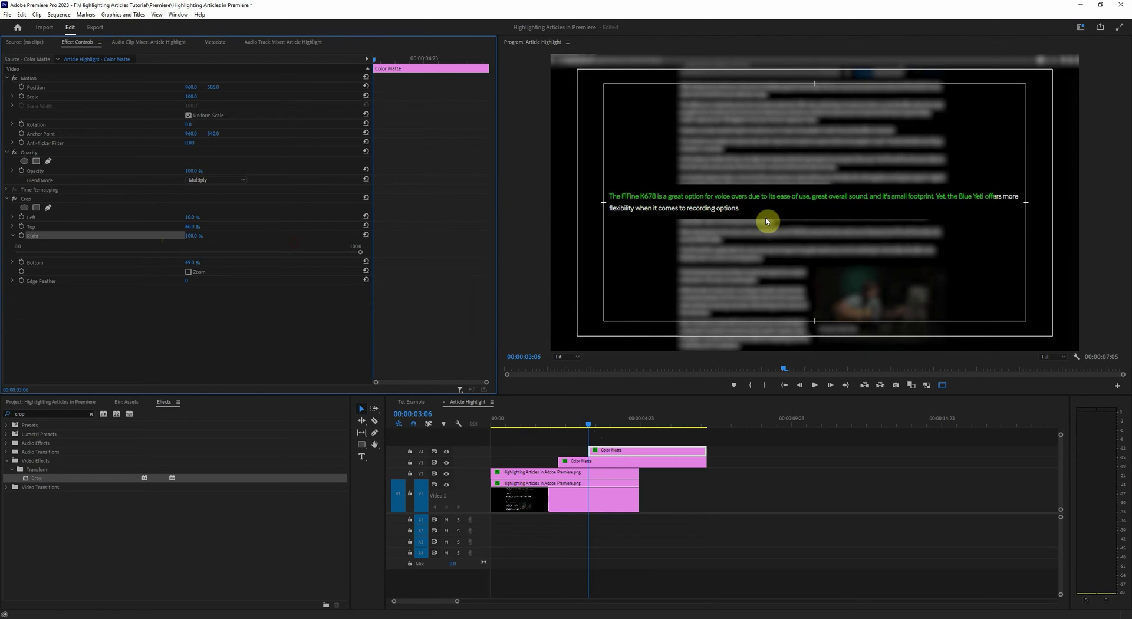
# Keyframe Crop Right from the start to 00:00:03:19 with Ease In and Ease Out applied
pyautogui.click(22, 236)
pyautogui.moveTo(375, 60); pyautogui.dragTo(387, 57)
pyautogui.moveTo(191, 239)
pyautogui.mouseDown()
pyautogui.moveTo(179, 239)
pyautogui.moveTo(195, 236)
pyautogui.mouseUp()
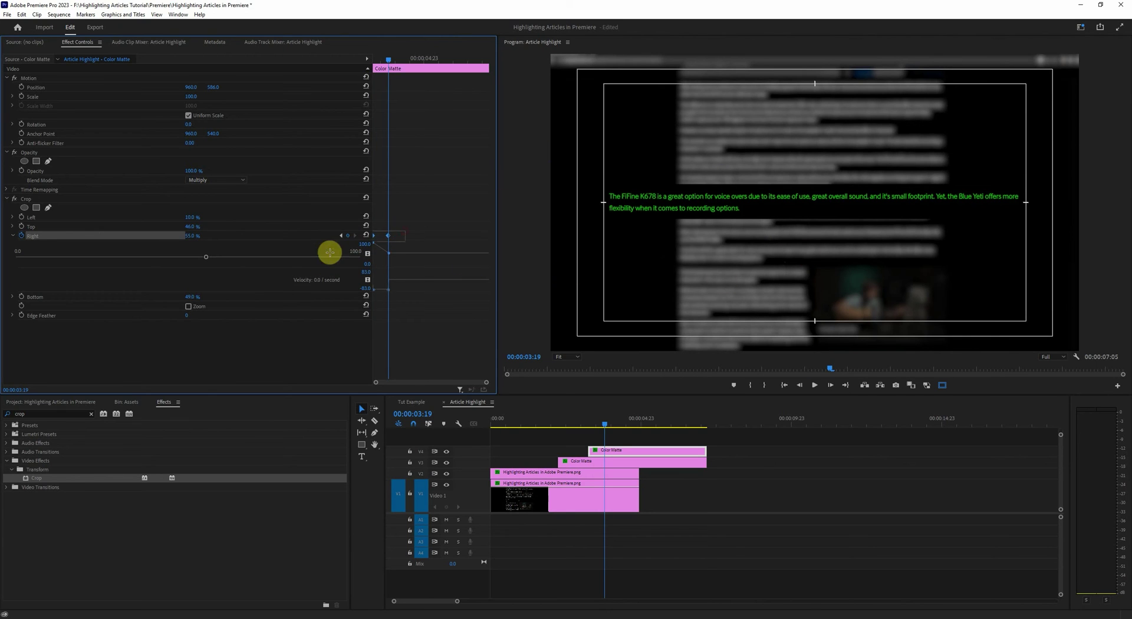
pyautogui.rightClick(387, 235)
pyautogui.click(416, 362)
pyautogui.rightClick(389, 236)
pyautogui.click(422, 368)
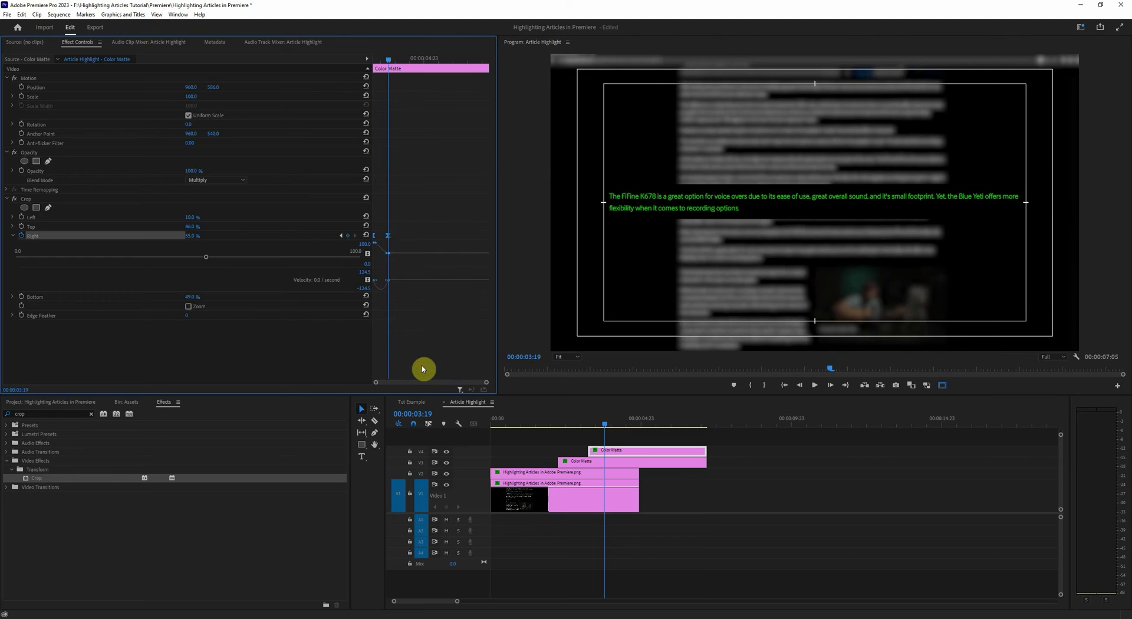
pyautogui.moveTo(486, 381); pyautogui.dragTo(403, 381)
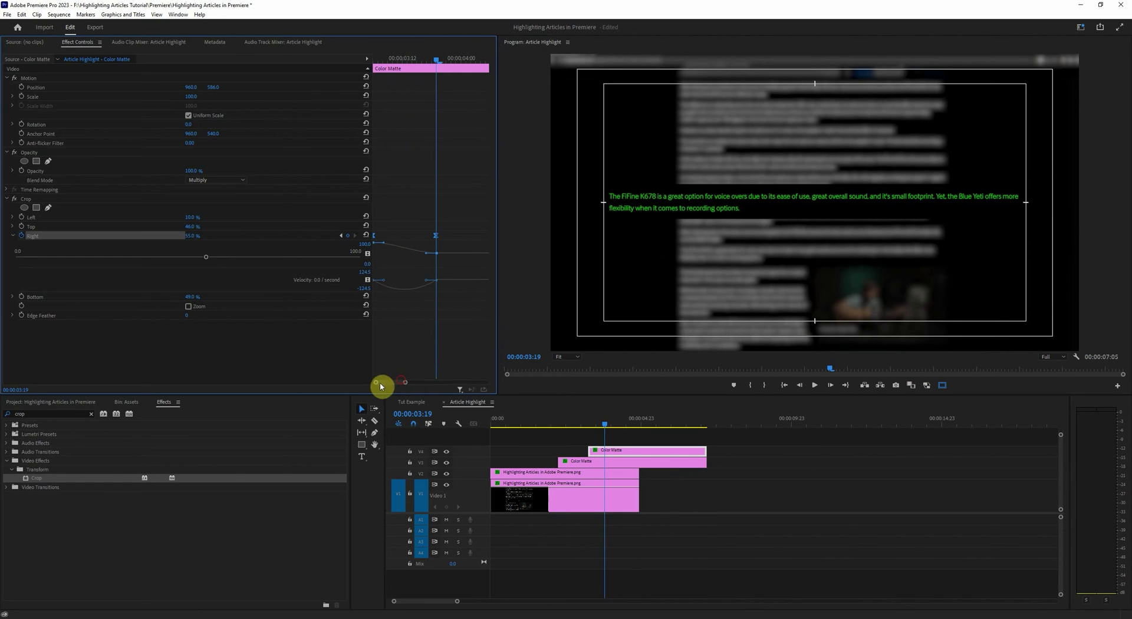
# Review the full animation and nudge the V4 matte's Crop Right keyframe slightly later
pyautogui.click(558, 422)
pyautogui.press('Home')
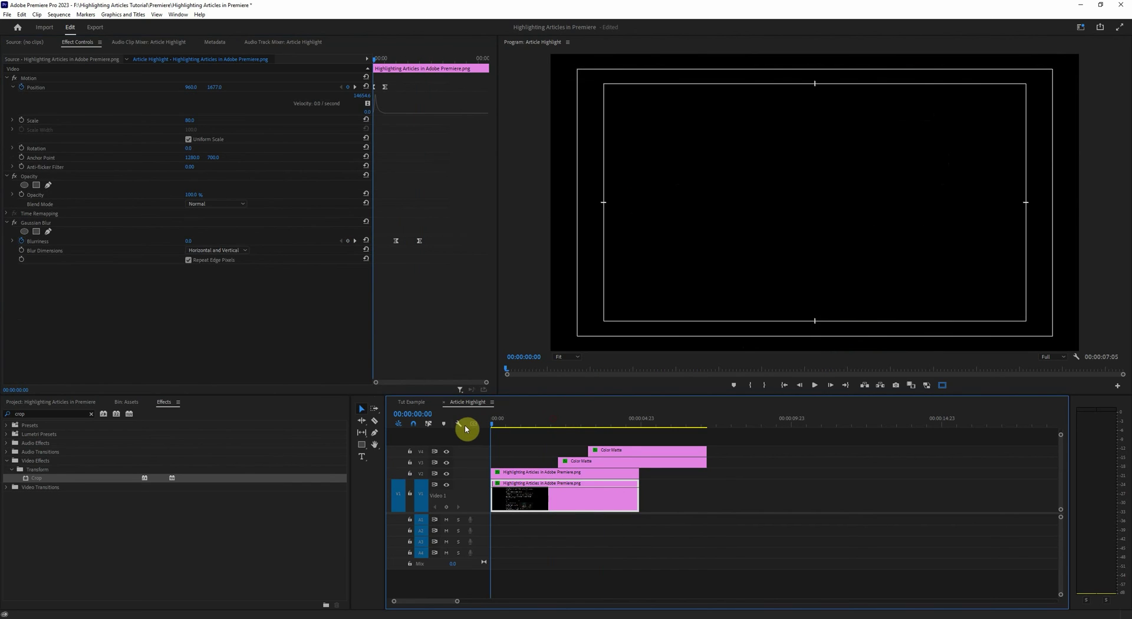
pyautogui.press('space')
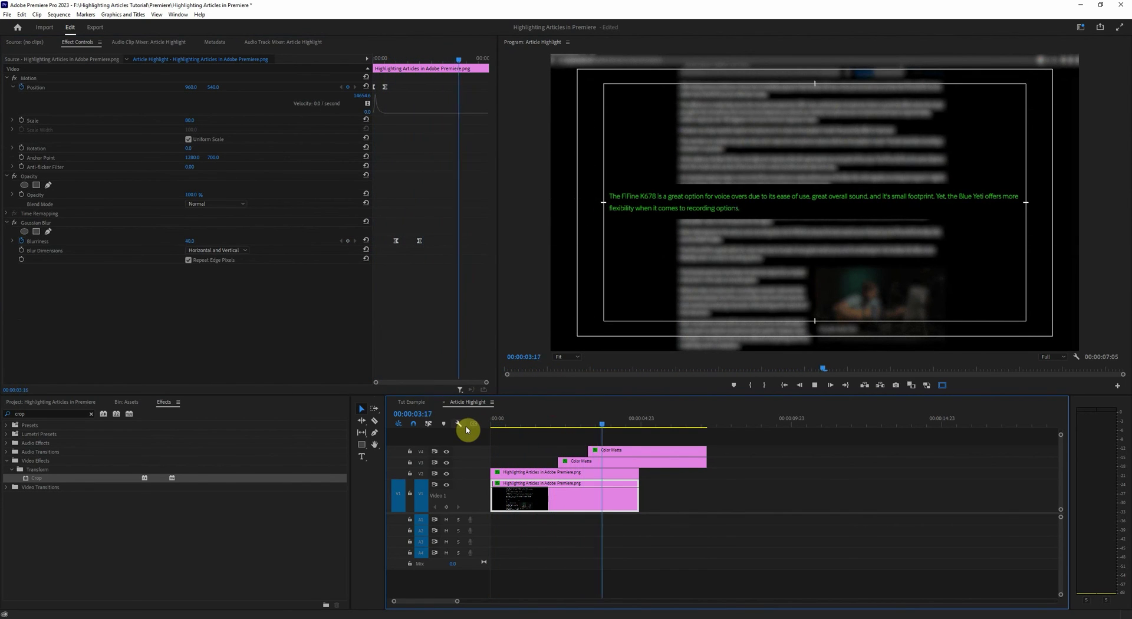
pyautogui.click(609, 421)
pyautogui.click(607, 452)
pyautogui.click(395, 239)
pyautogui.moveTo(400, 236); pyautogui.dragTo(401, 236)
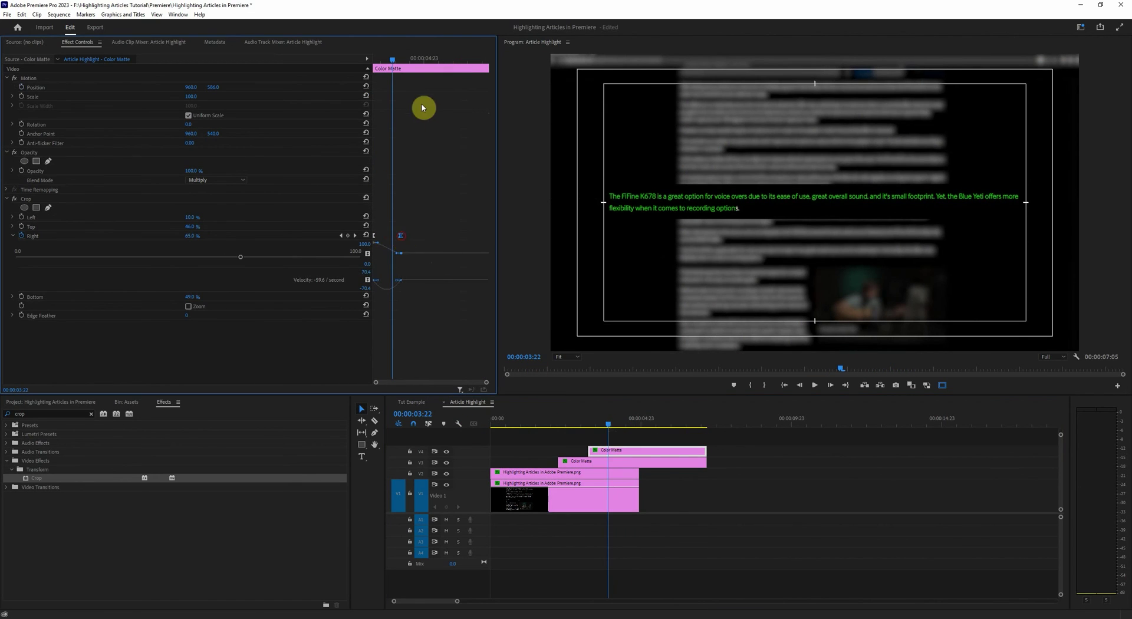
pyautogui.click(372, 58)
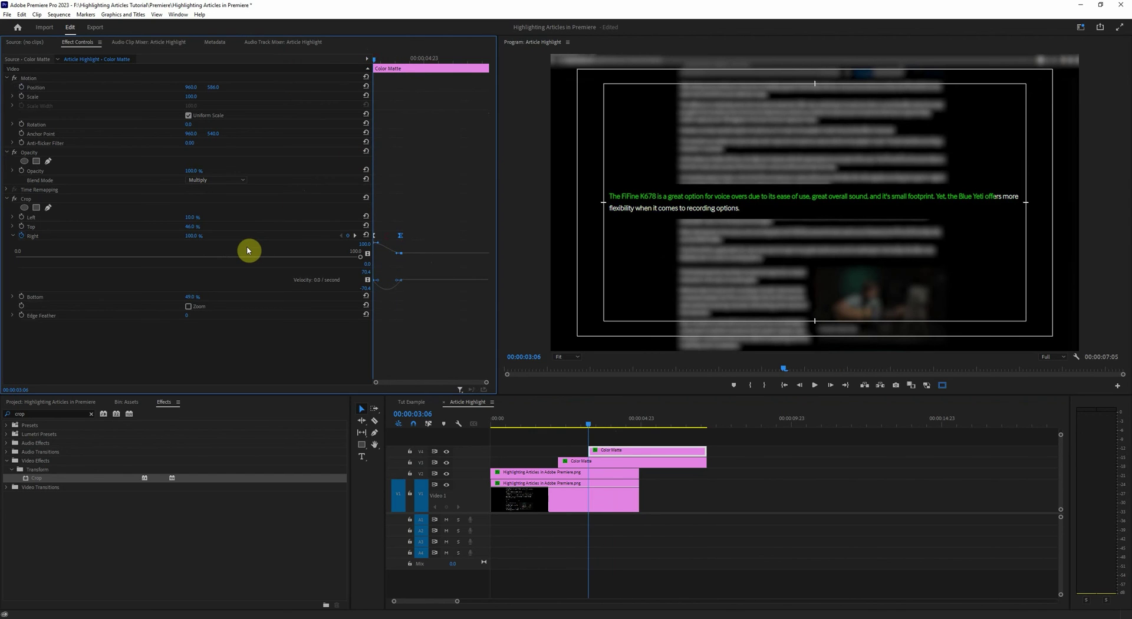
pyautogui.press('space')
# Move the V4 Color Matte clip six frames earlier and play back the retimed highlights
pyautogui.click(544, 427)
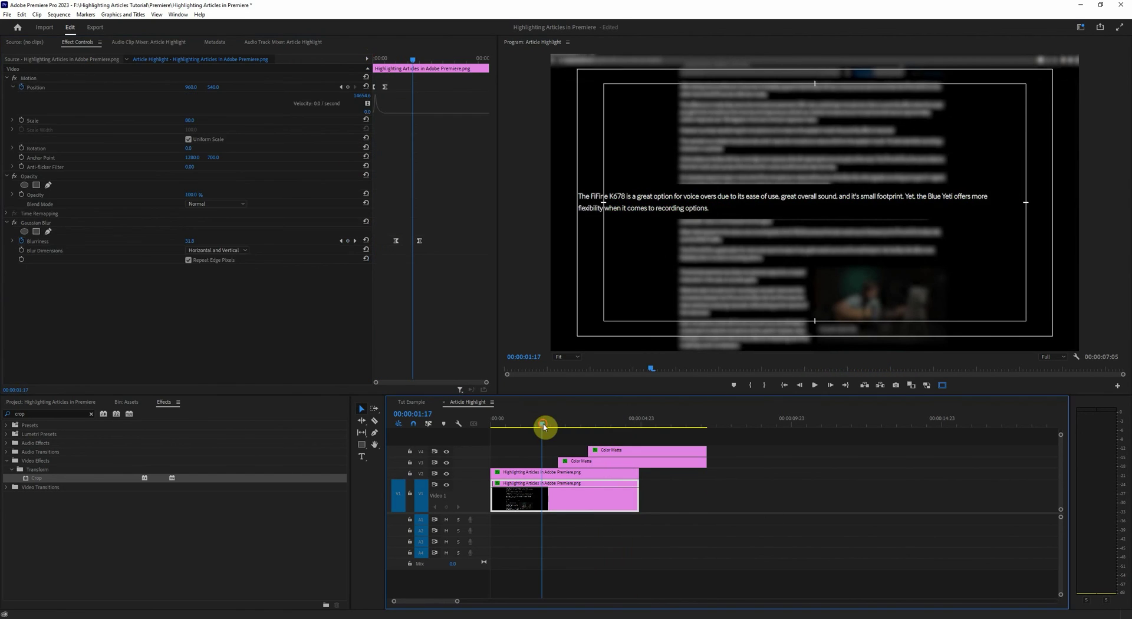
pyautogui.press('space')
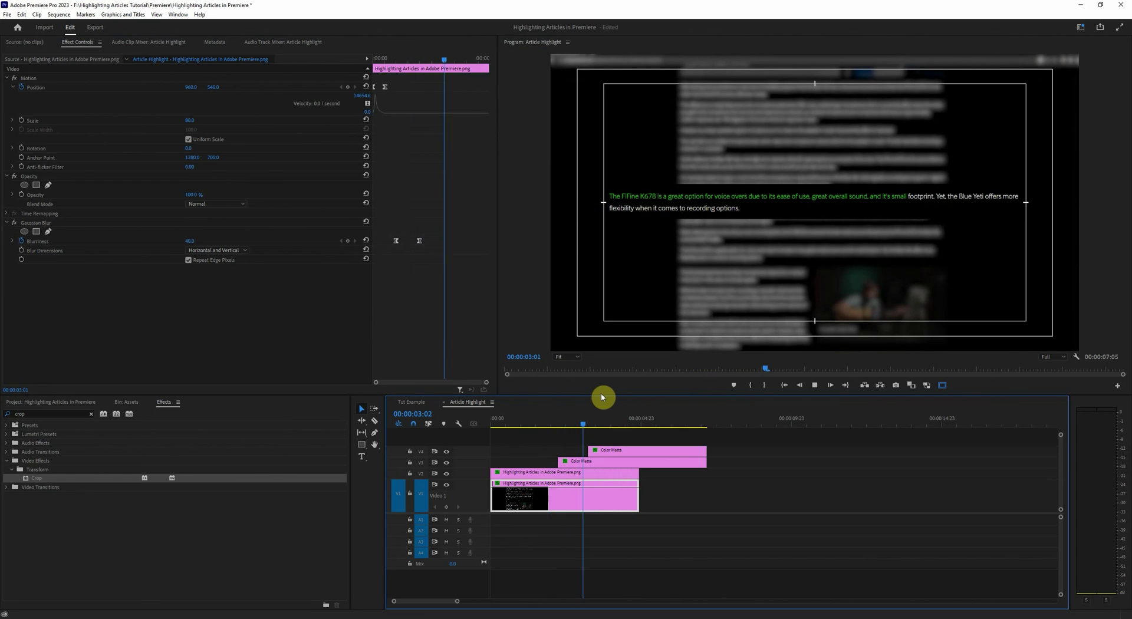
pyautogui.press('space')
pyautogui.click(582, 428)
pyautogui.moveTo(599, 449); pyautogui.dragTo(554, 422)
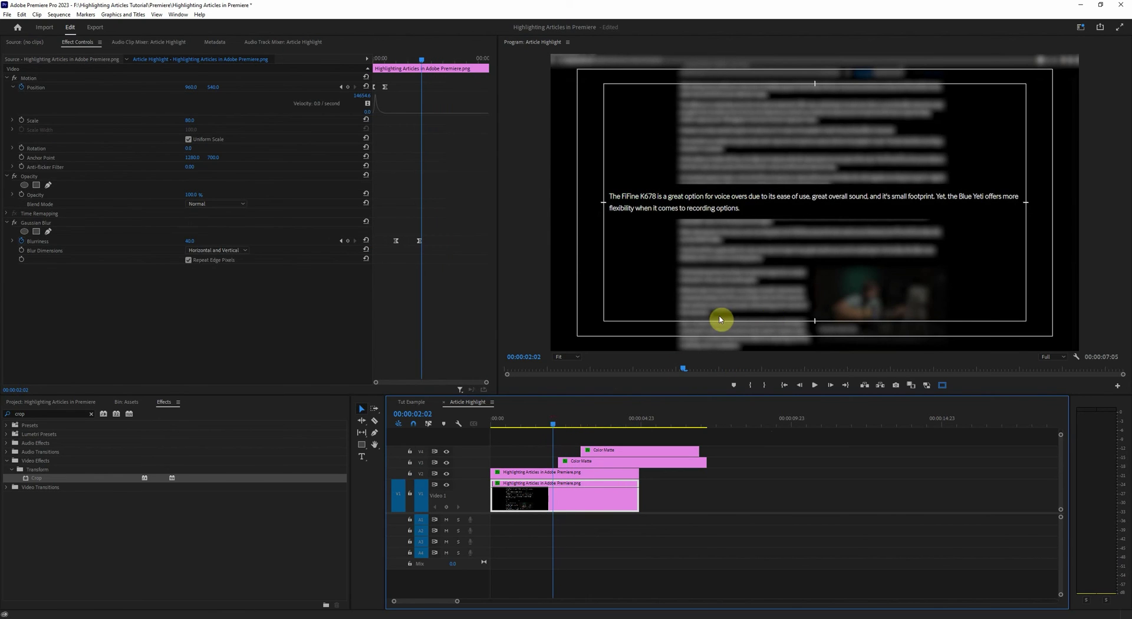
pyautogui.press('space')
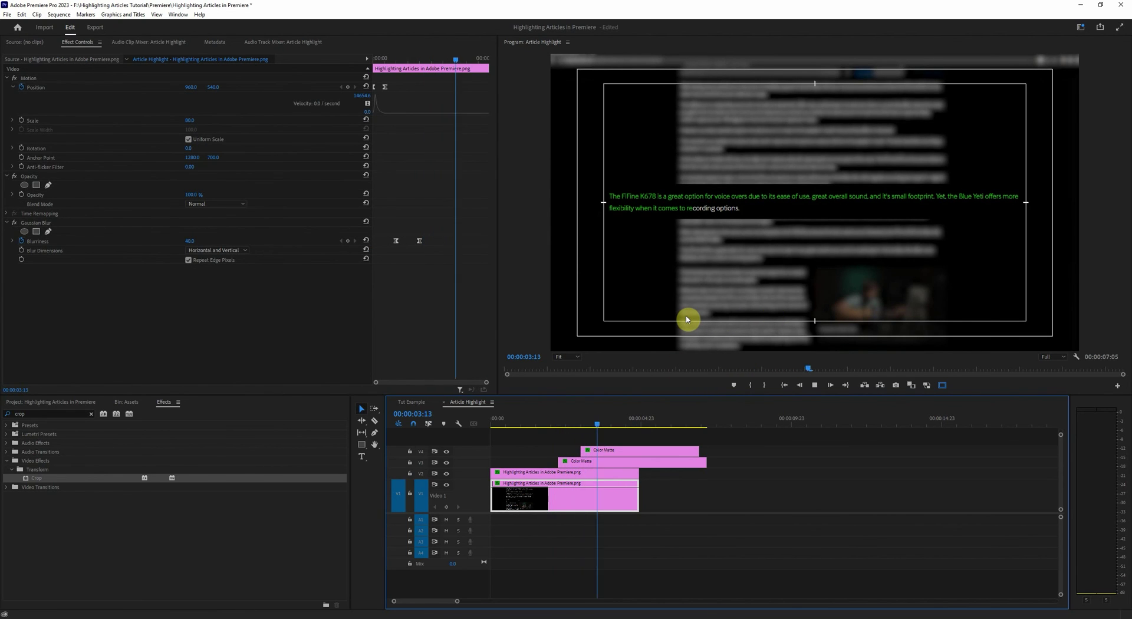
# Extend the V1 and V2 article clips to end with the Color Mattes and play the ending
pyautogui.press('space')
pyautogui.moveTo(659, 475); pyautogui.dragTo(706, 498)
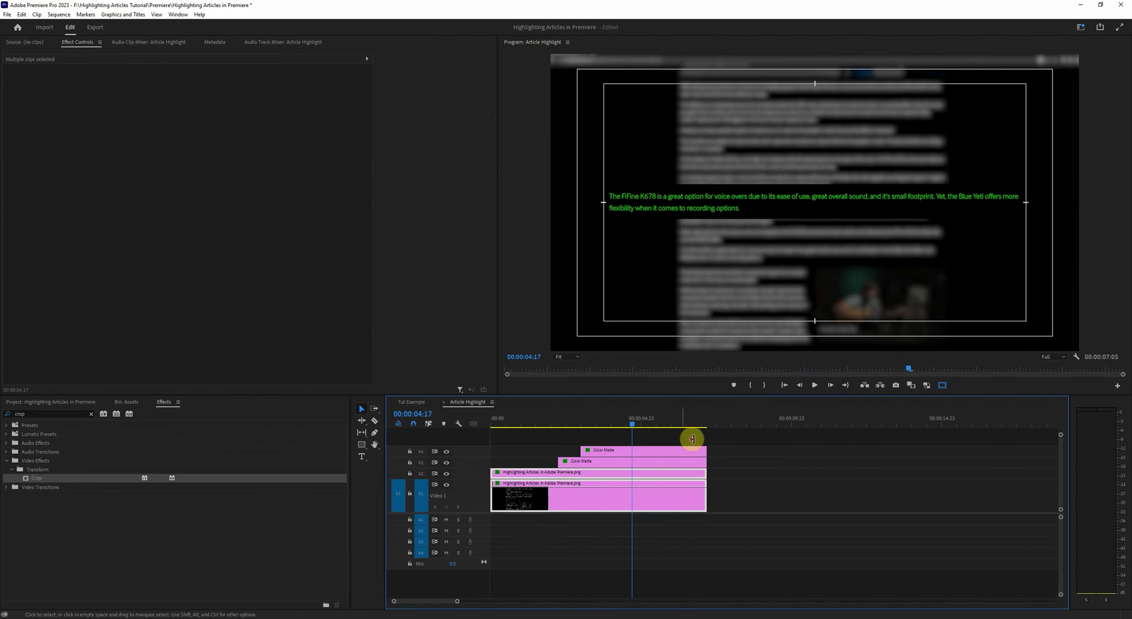
pyautogui.moveTo(634, 430); pyautogui.dragTo(507, 453)
pyautogui.press('space')
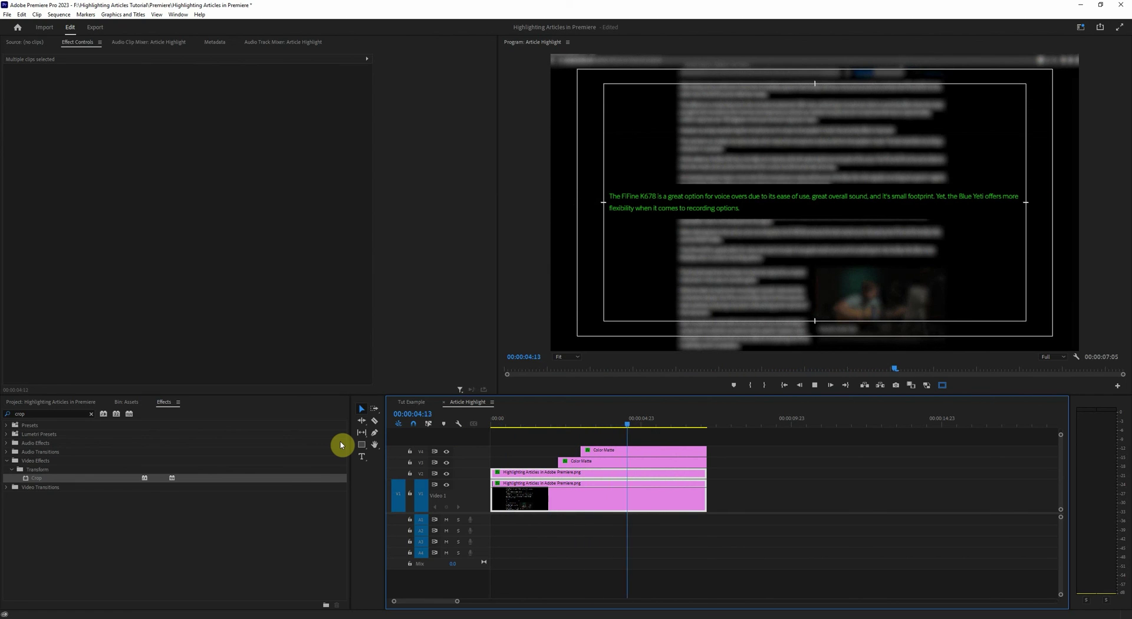
pyautogui.press('space')
# Save the project with Ctrl+S
pyautogui.hotkey('ctrl', 's')
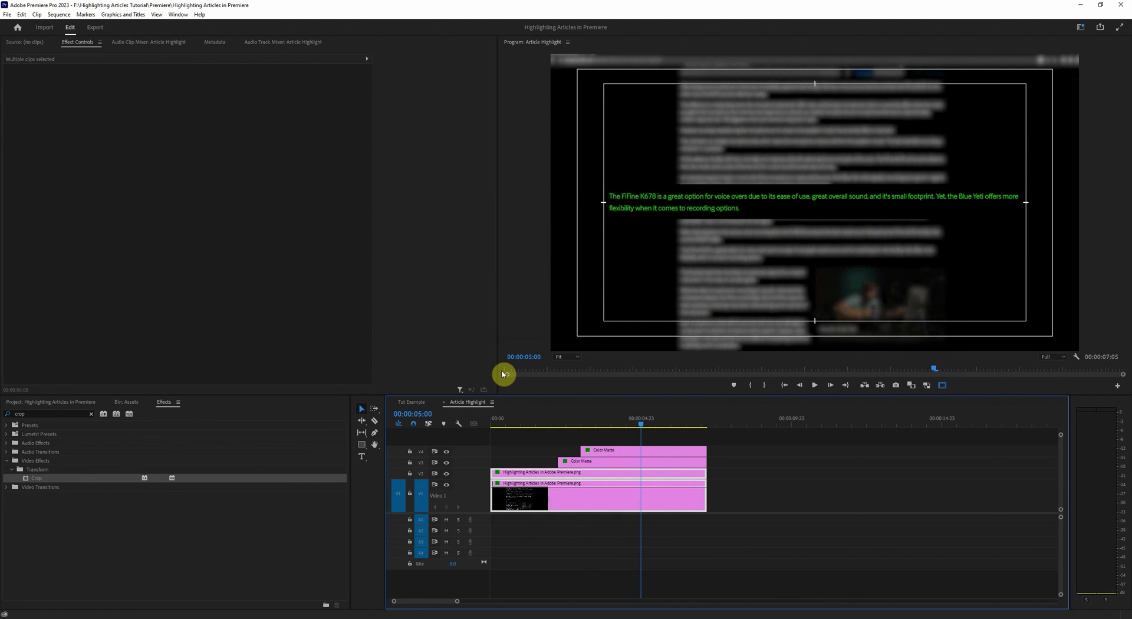